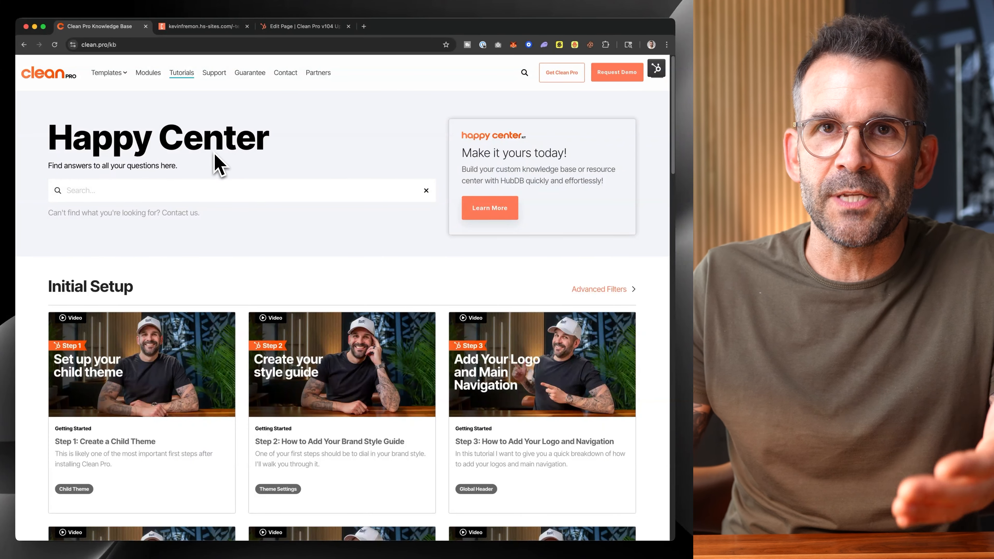
Look through the Initial Setup and Popular Questions tutorials in the Happy Center knowledge base.
{"action": "scroll", "coordinate": [215, 161], "scroll_direction": "down", "scroll_amount": 6}
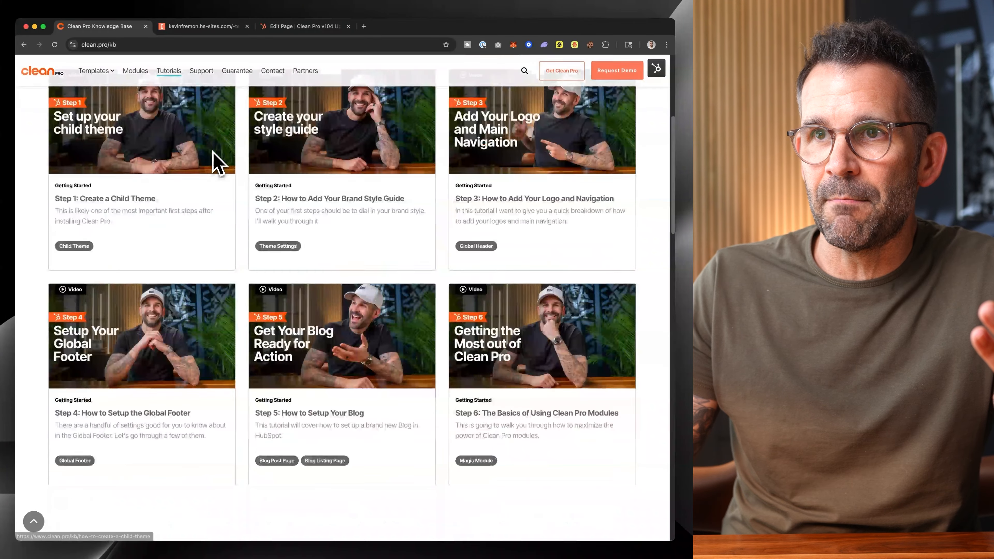
{"action": "scroll", "coordinate": [214, 151], "scroll_direction": "down", "scroll_amount": 14}
{"action": "scroll", "coordinate": [215, 157], "scroll_direction": "up", "scroll_amount": 20}
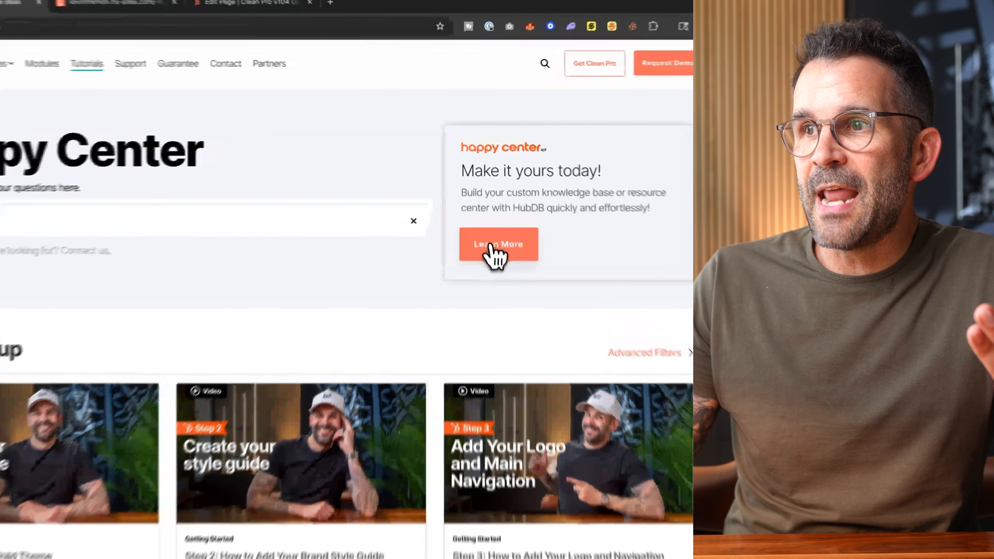
Open the Happy Center Kit's information page and look over its introduction and Dynamic HubDB Content section.
{"action": "left_click", "coordinate": [489, 208]}
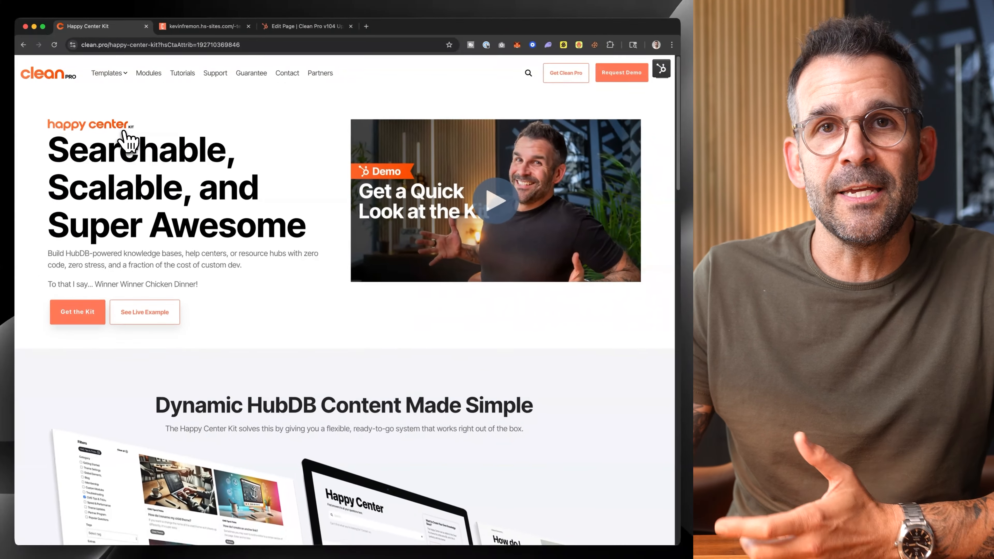
{"action": "scroll", "coordinate": [215, 217], "scroll_direction": "down", "scroll_amount": 5}
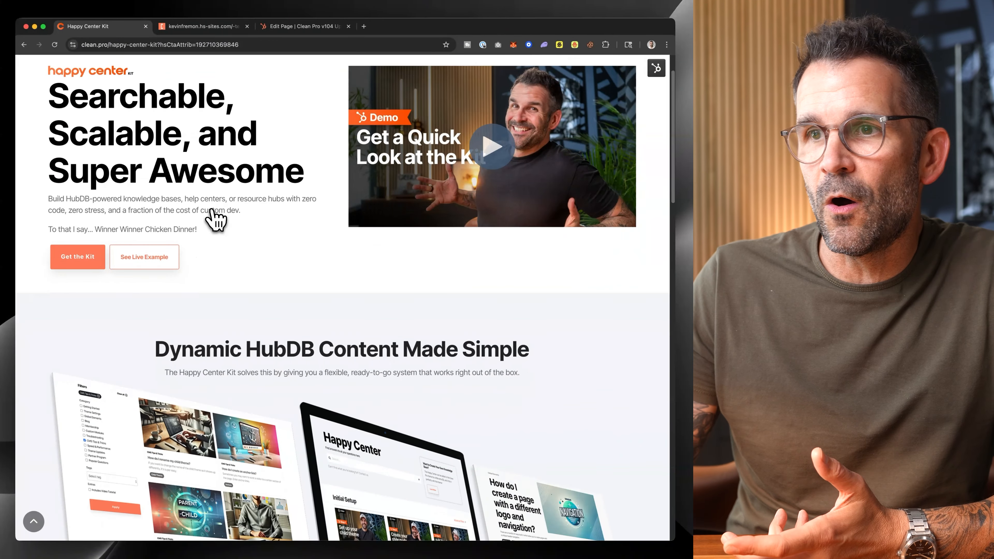
{"action": "scroll", "coordinate": [216, 219], "scroll_direction": "down", "scroll_amount": 2}
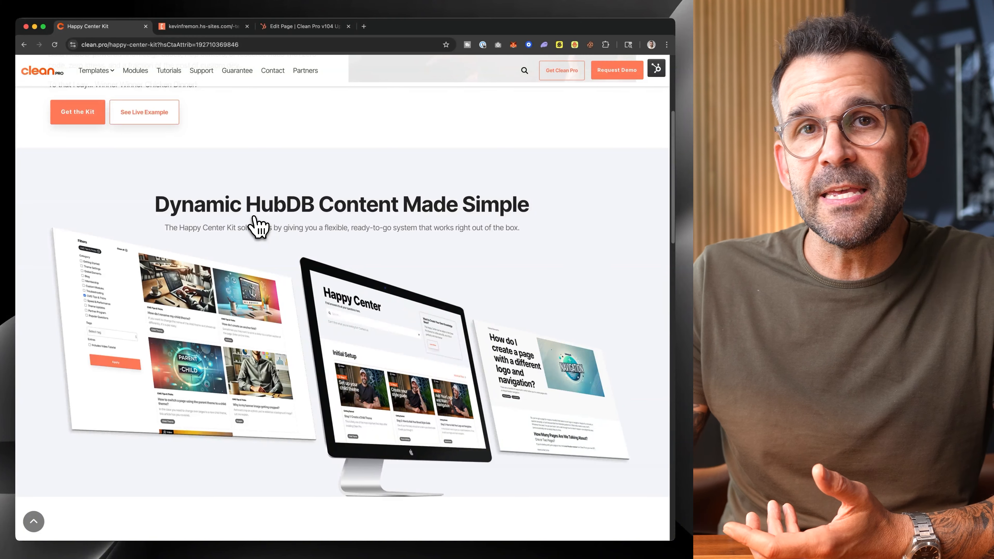
{"action": "scroll", "coordinate": [259, 226], "scroll_direction": "up", "scroll_amount": 6}
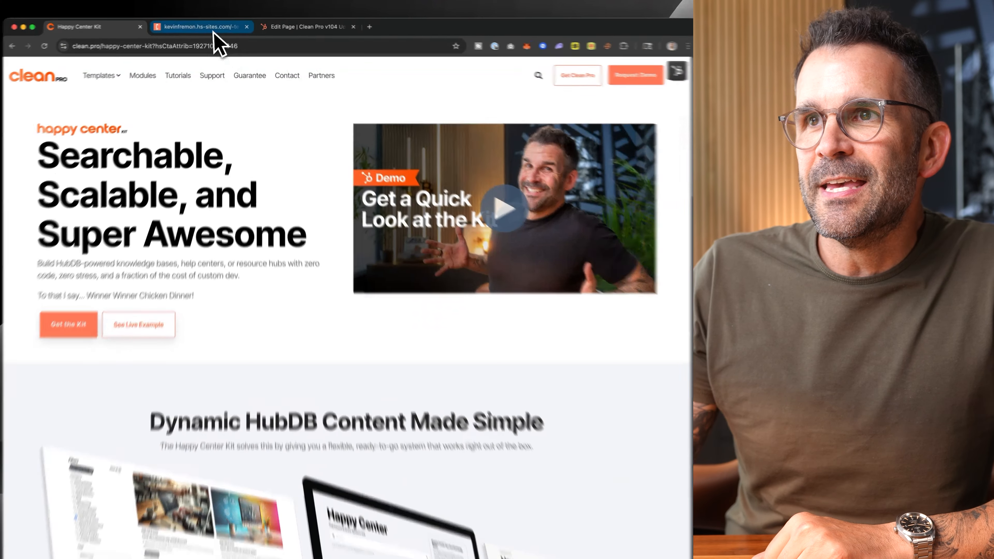
Switch to the Clean Pro v104 preview page and test the Card Flippers module by flipping the first two cards.
{"action": "left_click", "coordinate": [211, 26]}
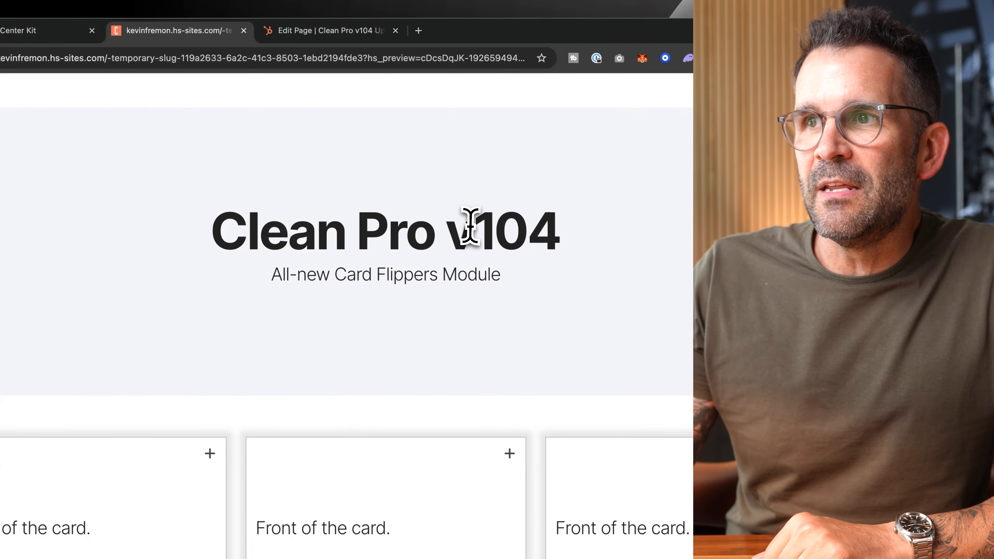
{"action": "left_click_drag", "start_coordinate": [472, 230], "coordinate": [622, 256]}
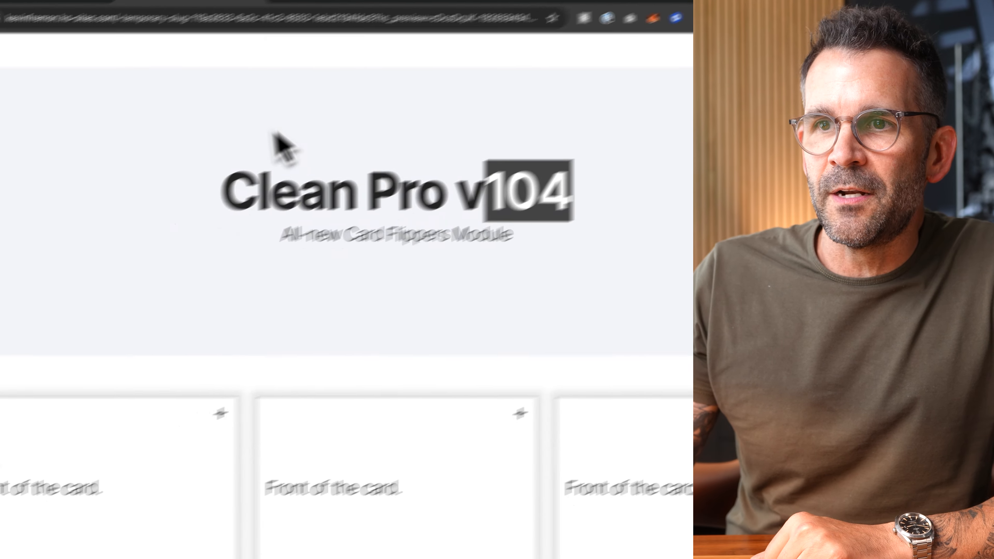
{"action": "left_click", "coordinate": [175, 472]}
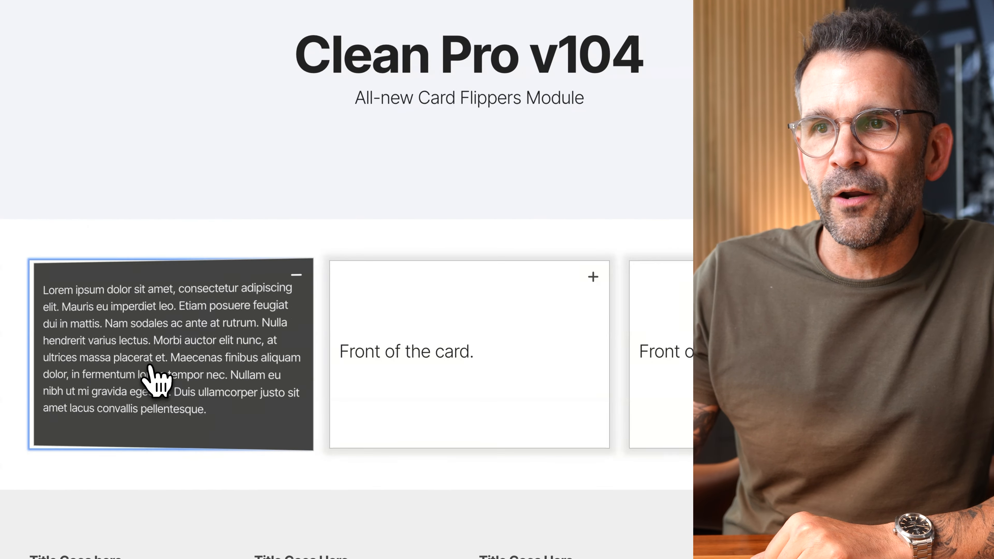
{"action": "left_click", "coordinate": [149, 366]}
{"action": "left_click", "coordinate": [150, 366]}
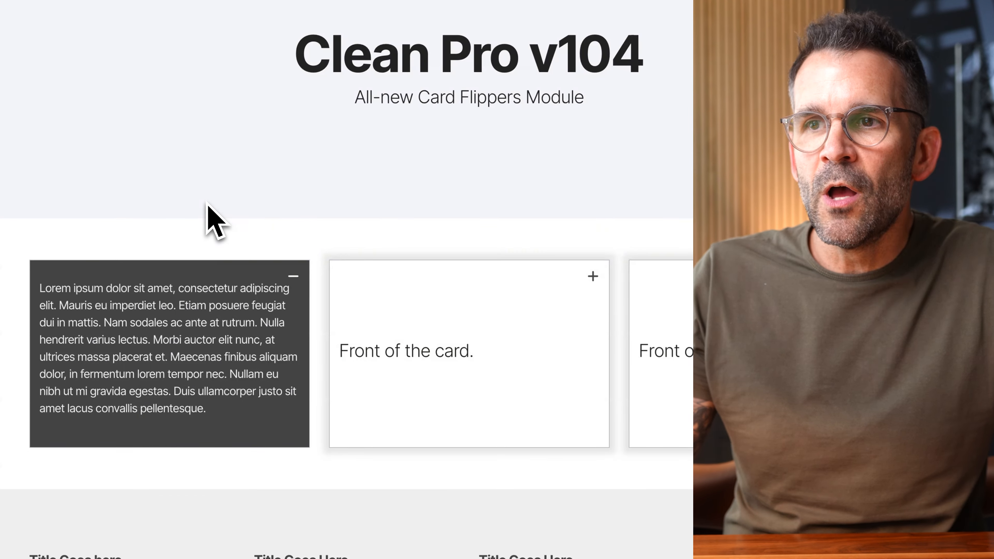
{"action": "left_click", "coordinate": [467, 369]}
{"action": "left_click", "coordinate": [466, 368]}
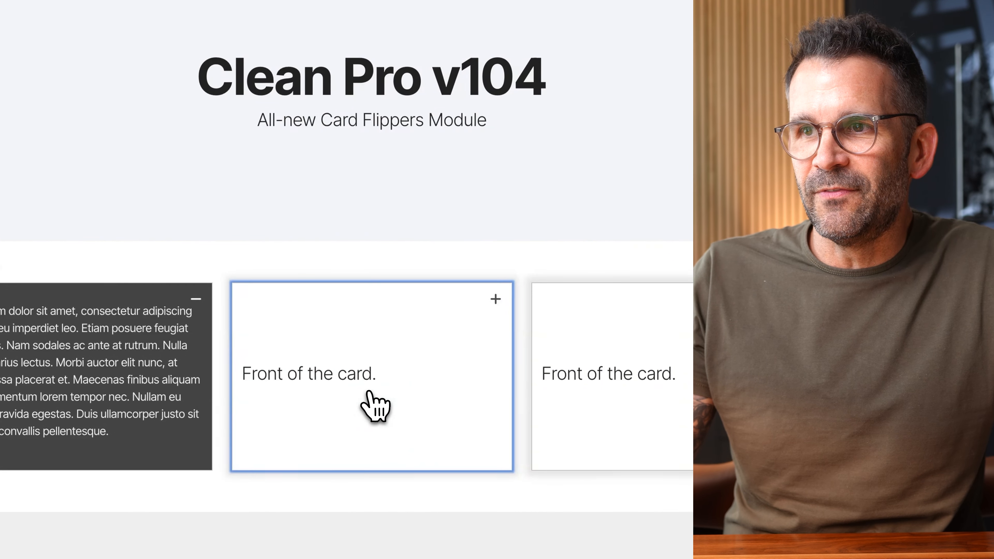
{"action": "left_click", "coordinate": [369, 391]}
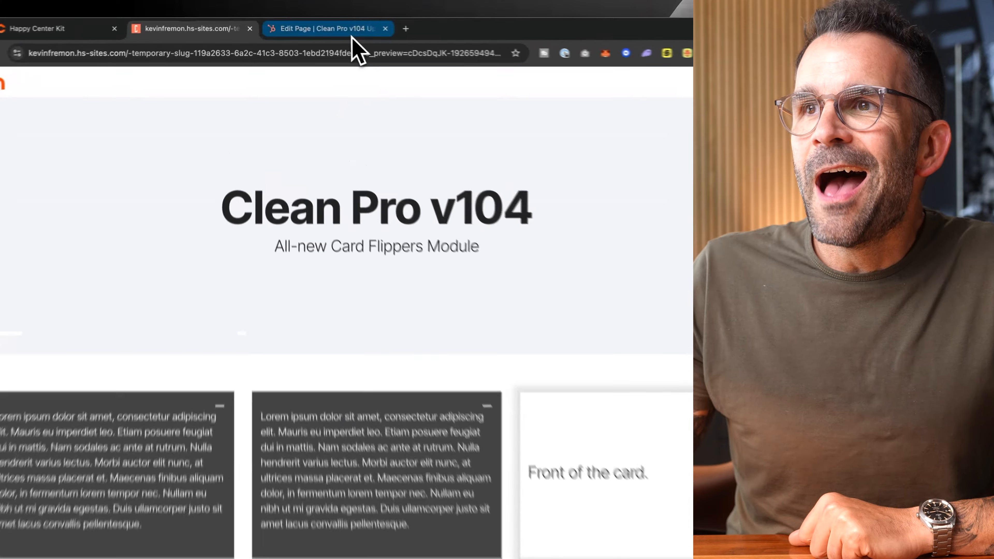
In the HubSpot page editor, open the Card Flippers module and examine its number of columns and flip trigger options.
{"action": "left_click", "coordinate": [312, 26]}
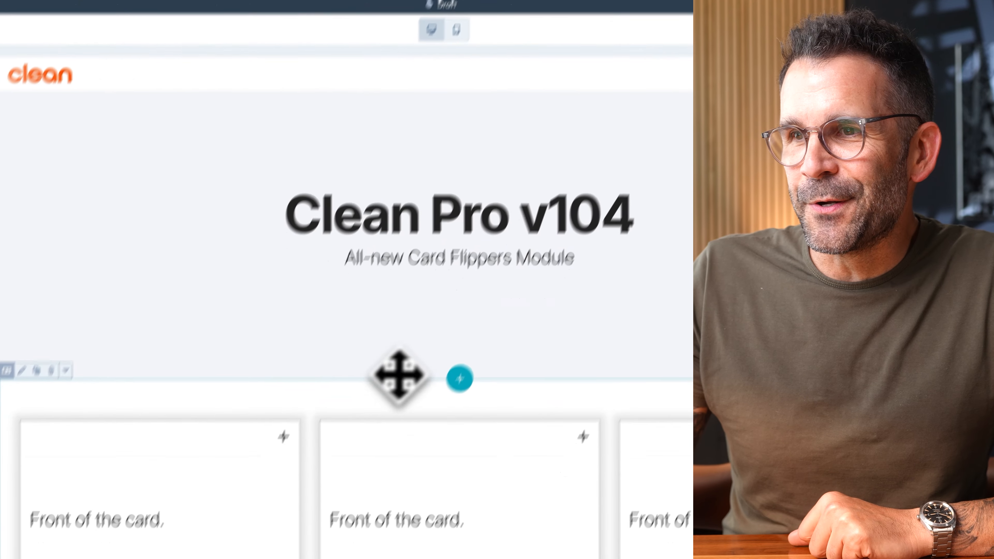
{"action": "left_click", "coordinate": [403, 340]}
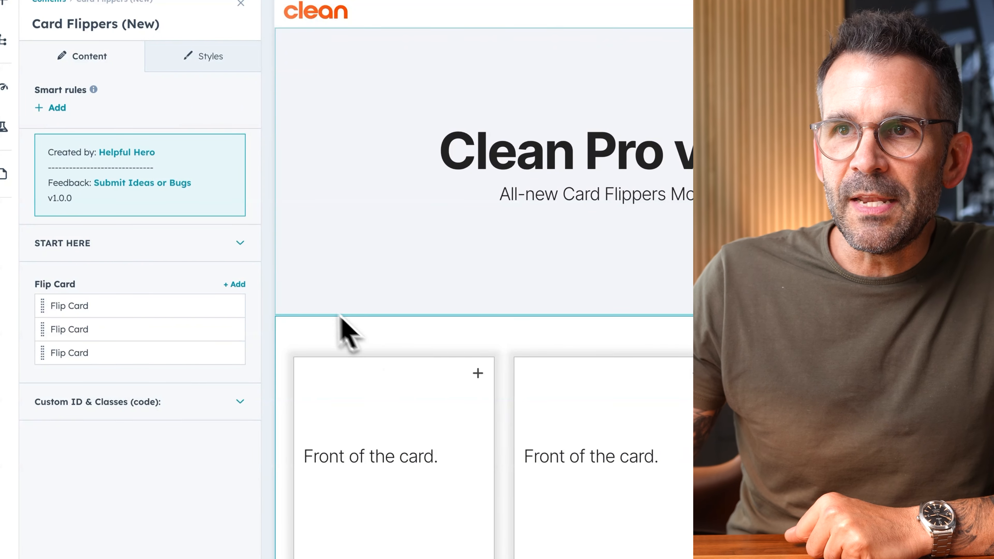
{"action": "left_click", "coordinate": [237, 244]}
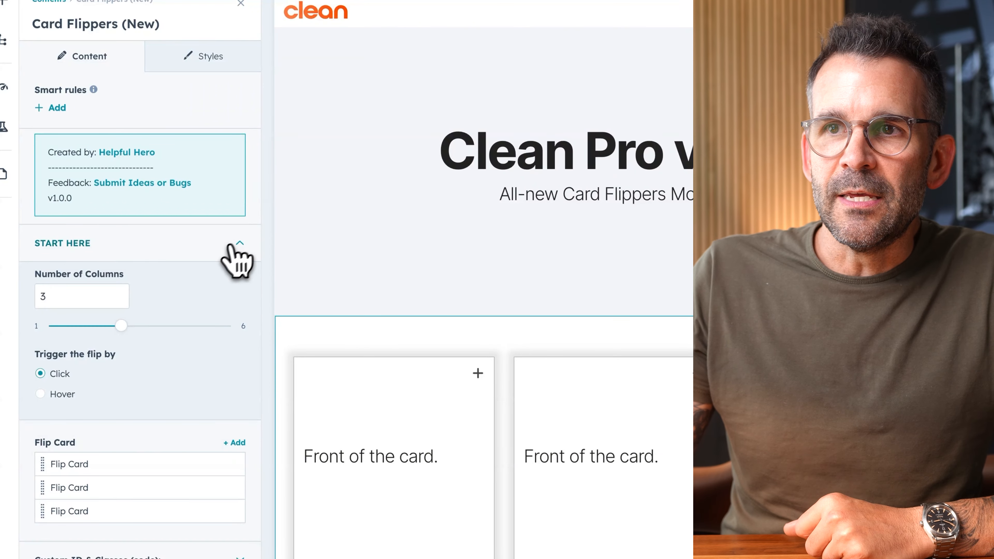
{"action": "mouse_move", "coordinate": [120, 325]}
{"action": "left_mouse_down"}
{"action": "mouse_move", "coordinate": [99, 325]}
{"action": "mouse_move", "coordinate": [107, 324]}
{"action": "left_mouse_up"}
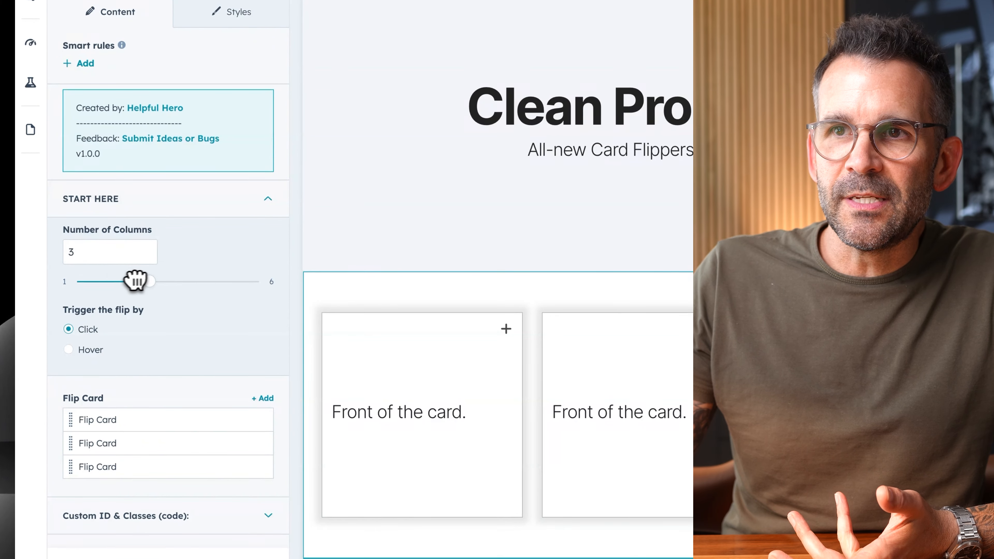
{"action": "left_click_drag", "start_coordinate": [136, 280], "coordinate": [176, 282]}
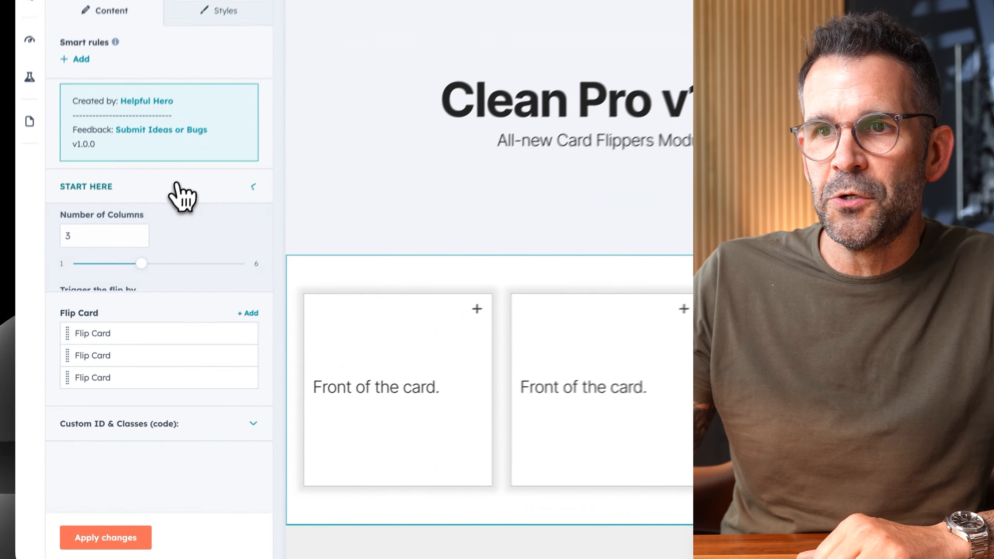
{"action": "left_click", "coordinate": [129, 277]}
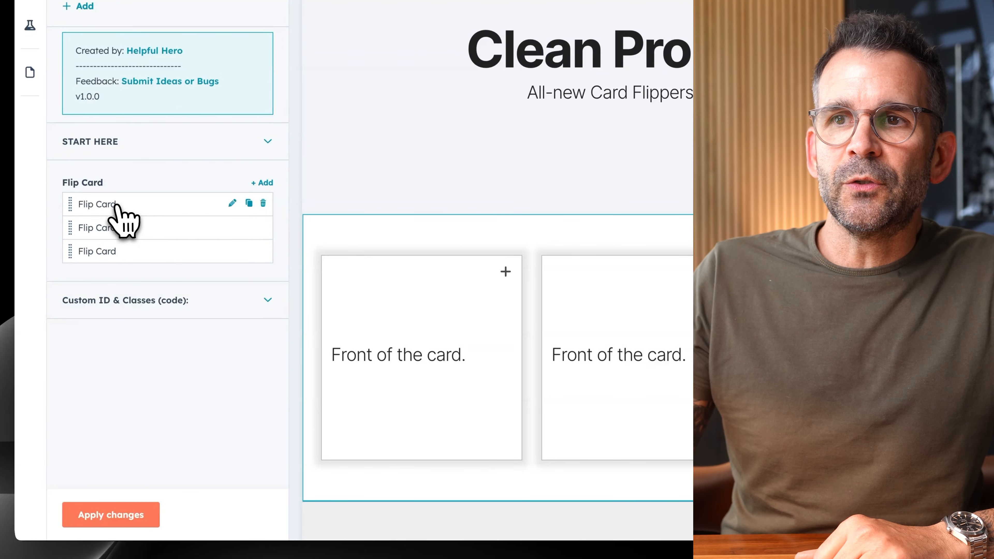
Open the first flip card's front content and examine its text editor.
{"action": "left_click_drag", "start_coordinate": [112, 205], "coordinate": [148, 227]}
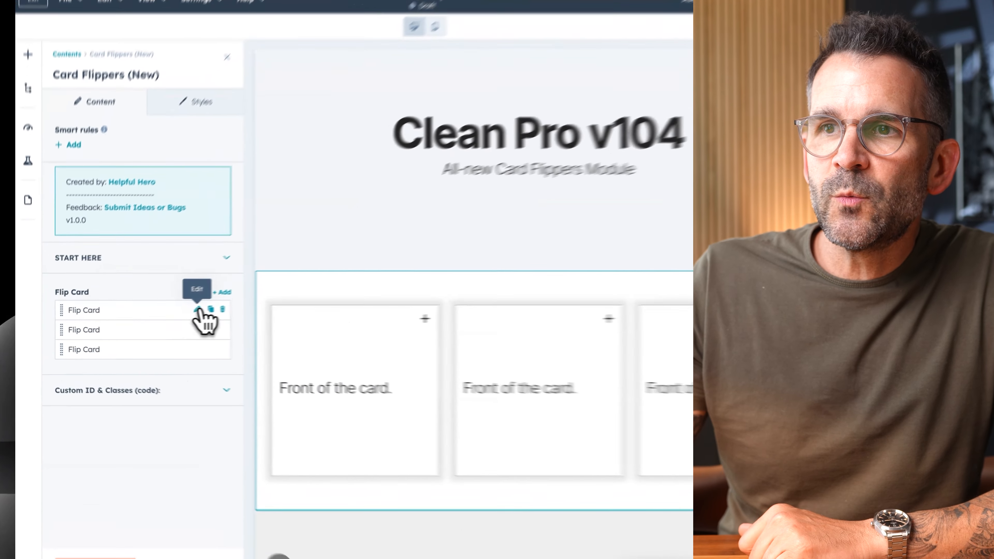
{"action": "left_click", "coordinate": [172, 316]}
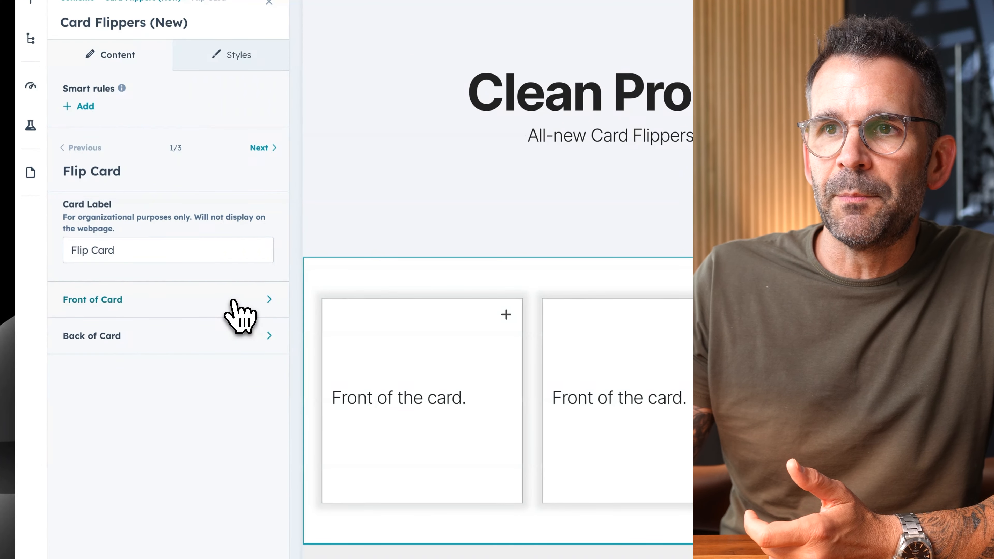
{"action": "left_click", "coordinate": [98, 305]}
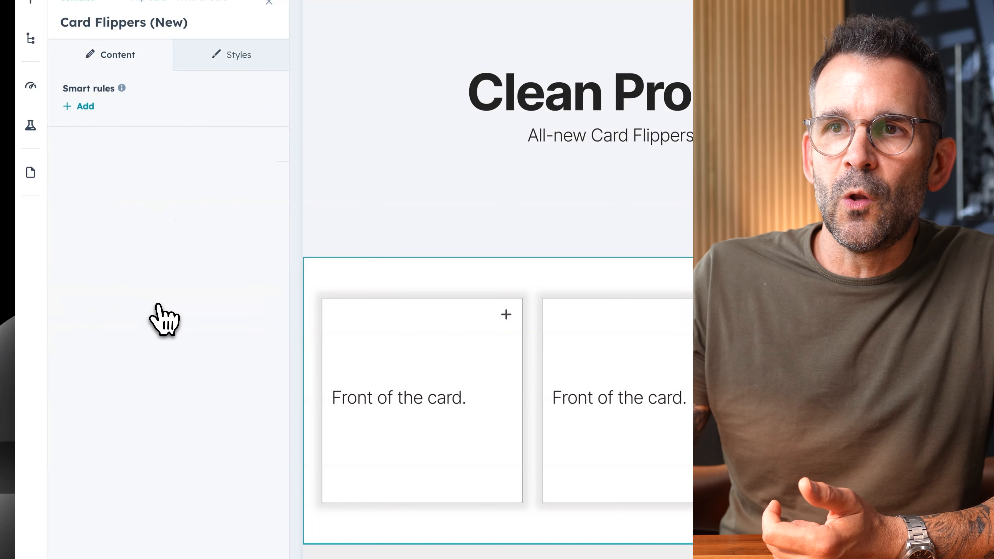
{"action": "triple_click", "coordinate": [130, 257]}
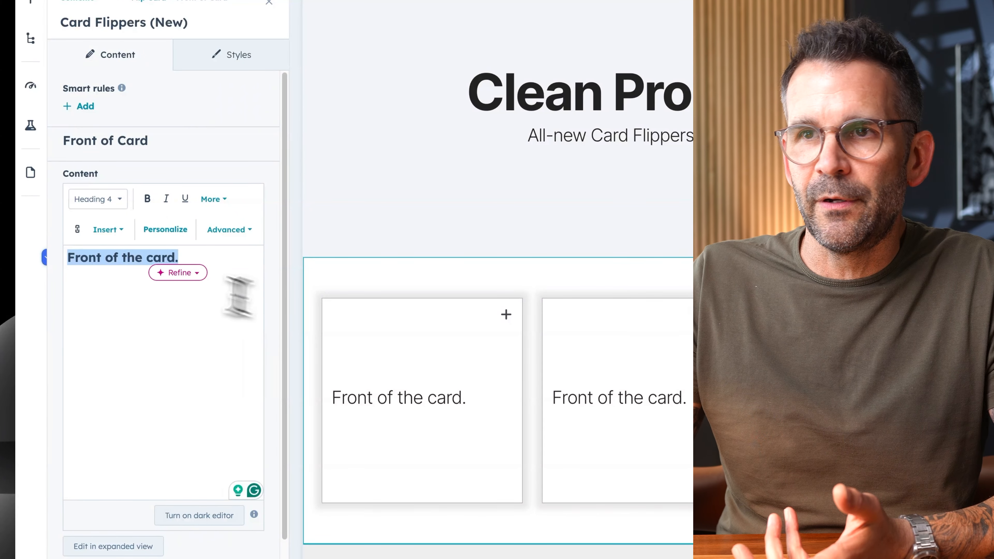
{"action": "left_click", "coordinate": [81, 261]}
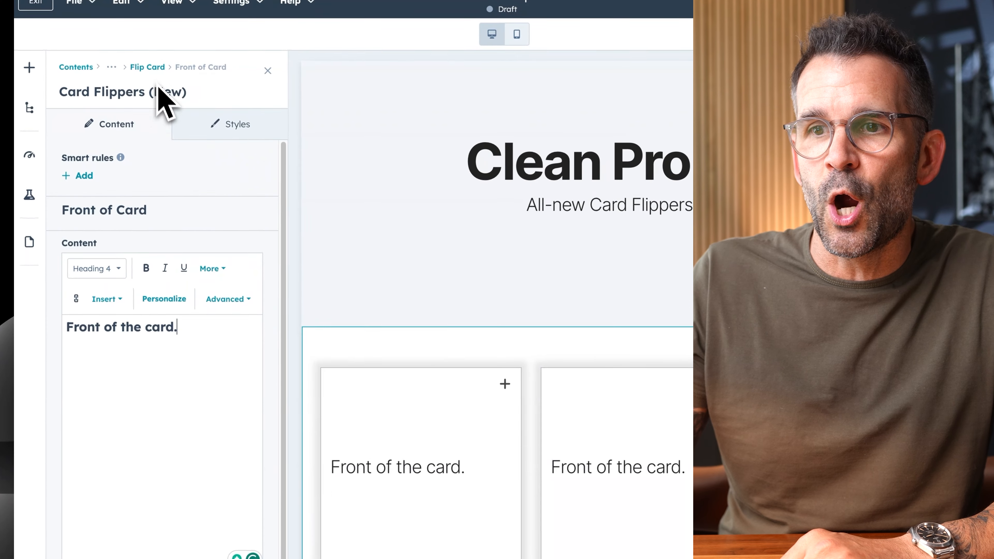
Open the first flip card's back content and turn on the dark editor to read its text.
{"action": "left_click", "coordinate": [148, 71]}
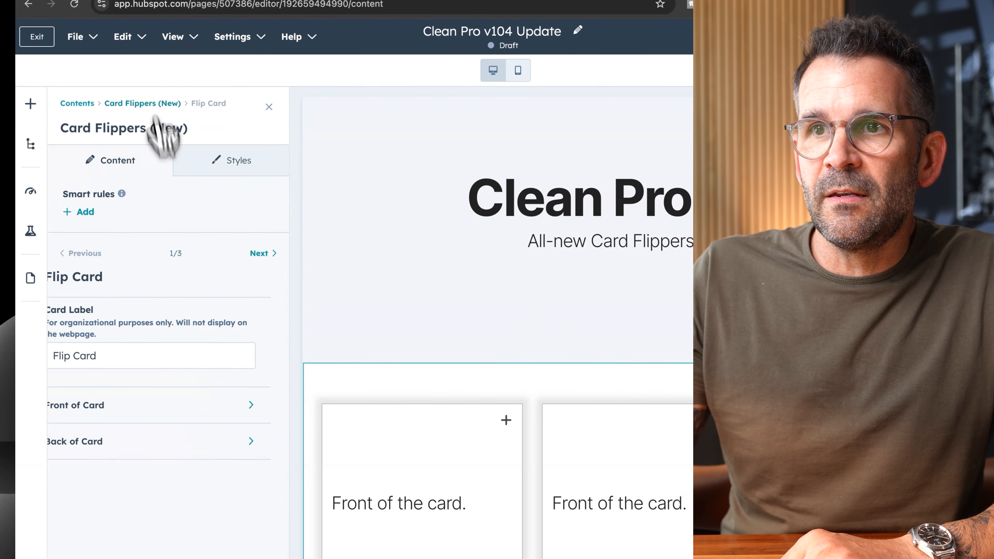
{"action": "left_click", "coordinate": [188, 413]}
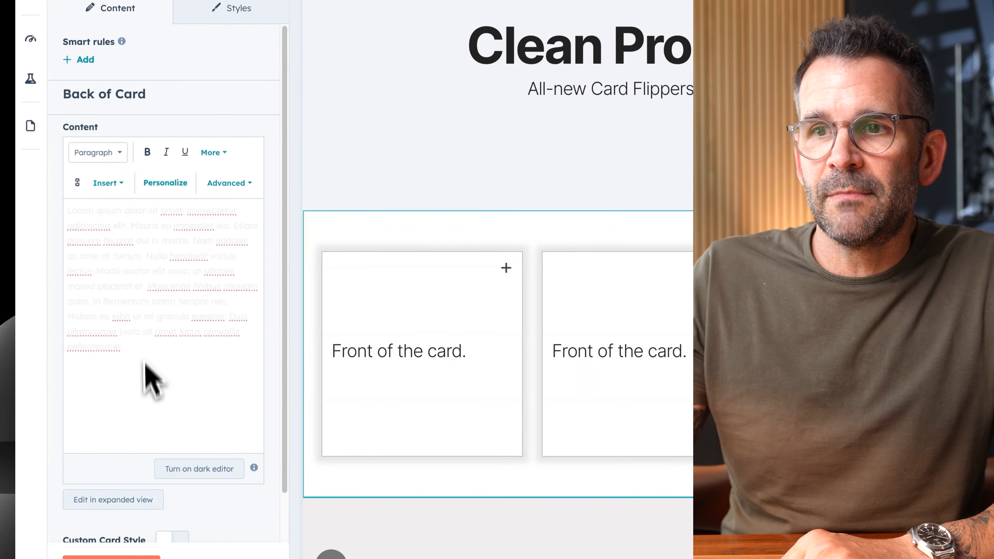
{"action": "left_click", "coordinate": [214, 474]}
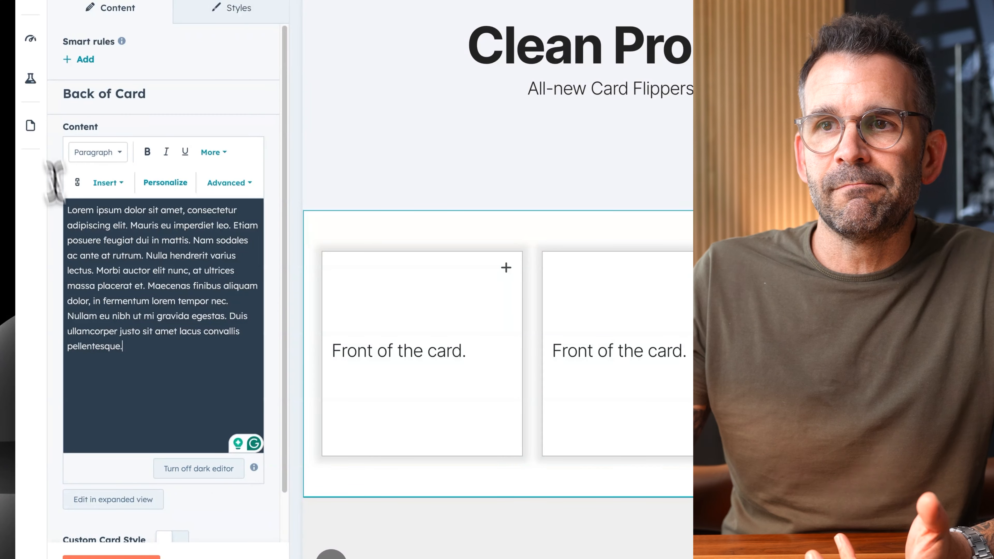
{"action": "left_click_drag", "start_coordinate": [118, 348], "coordinate": [55, 195]}
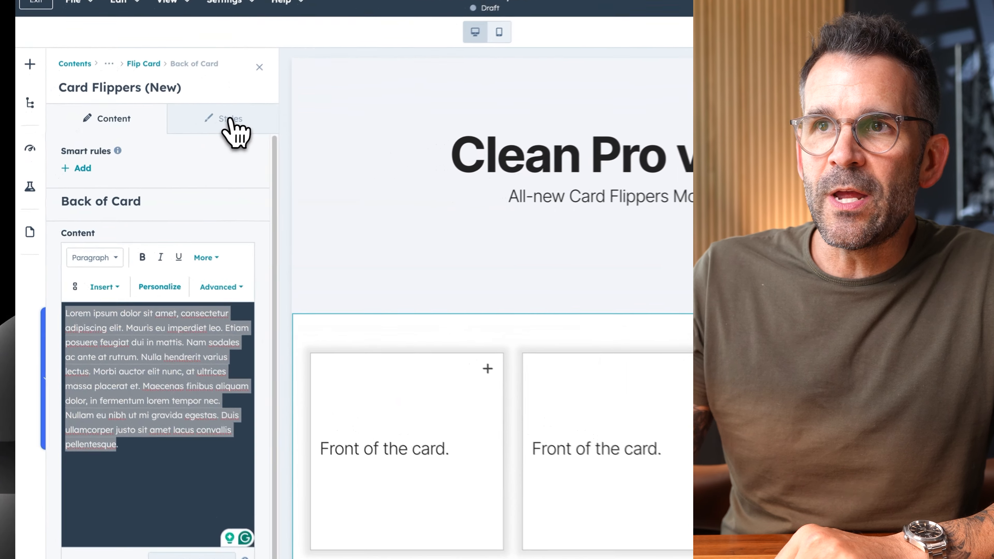
Set the background color of the front of the cards to CCCCCC in the module's styles and apply it.
{"action": "left_click", "coordinate": [164, 150]}
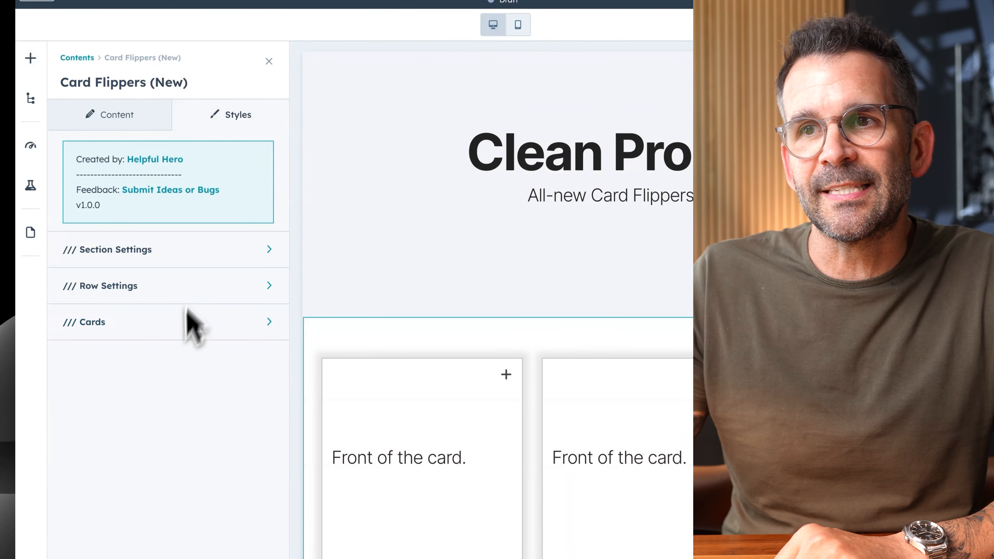
{"action": "left_click", "coordinate": [179, 335]}
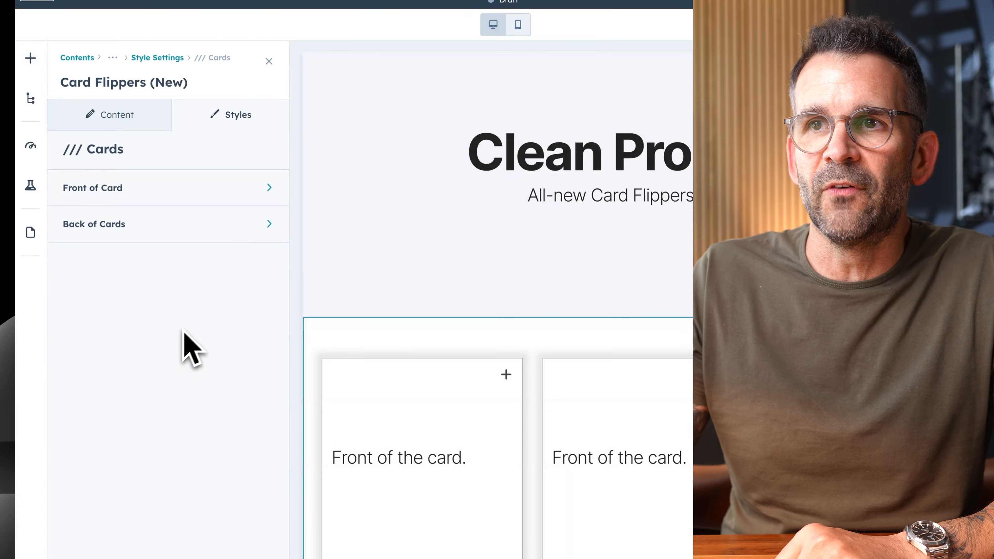
{"action": "left_click", "coordinate": [252, 193]}
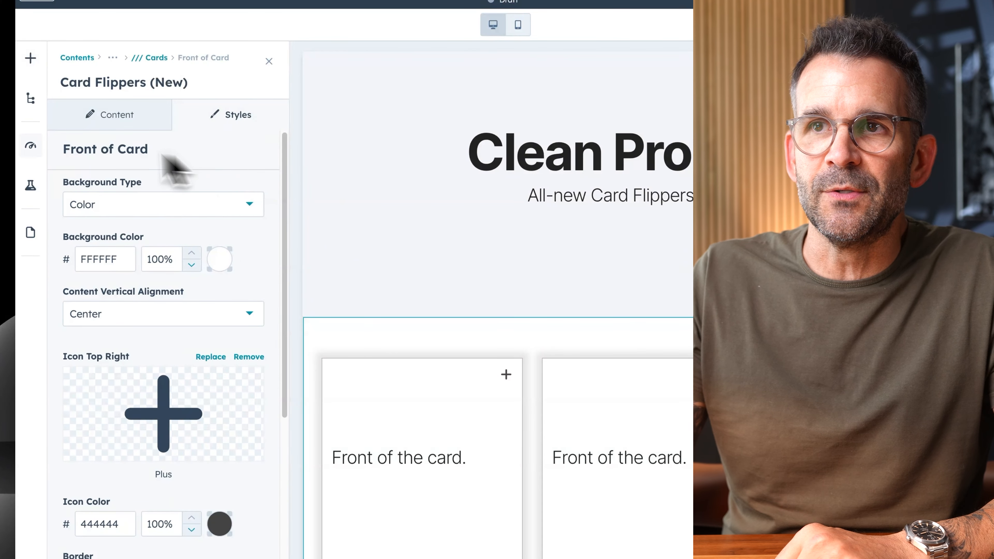
{"action": "left_click", "coordinate": [160, 211]}
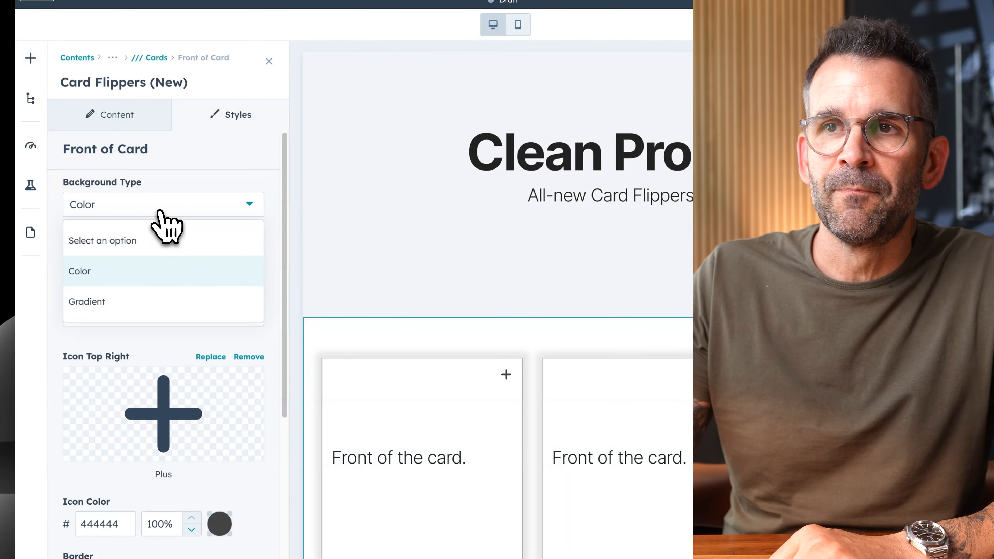
{"action": "left_click", "coordinate": [98, 276]}
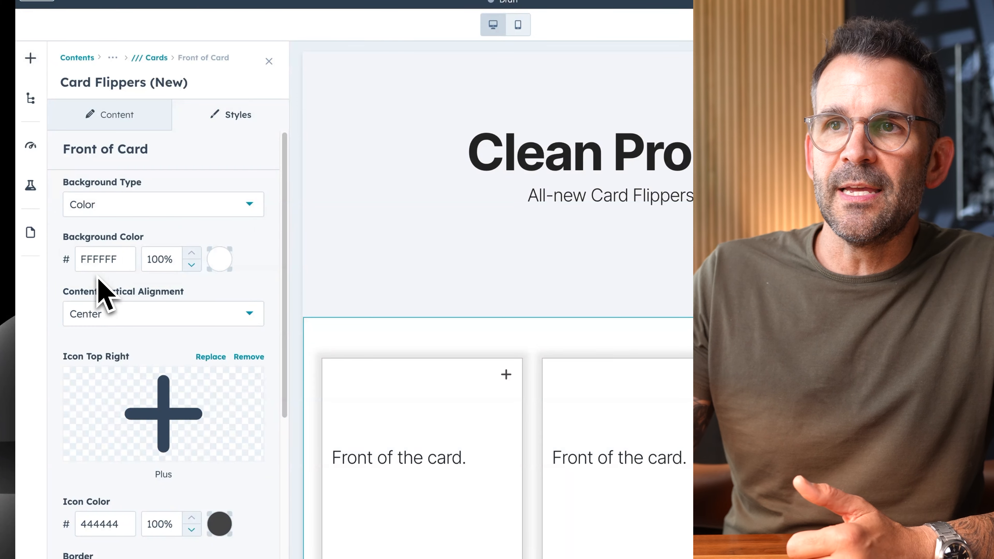
{"action": "left_click", "coordinate": [219, 263]}
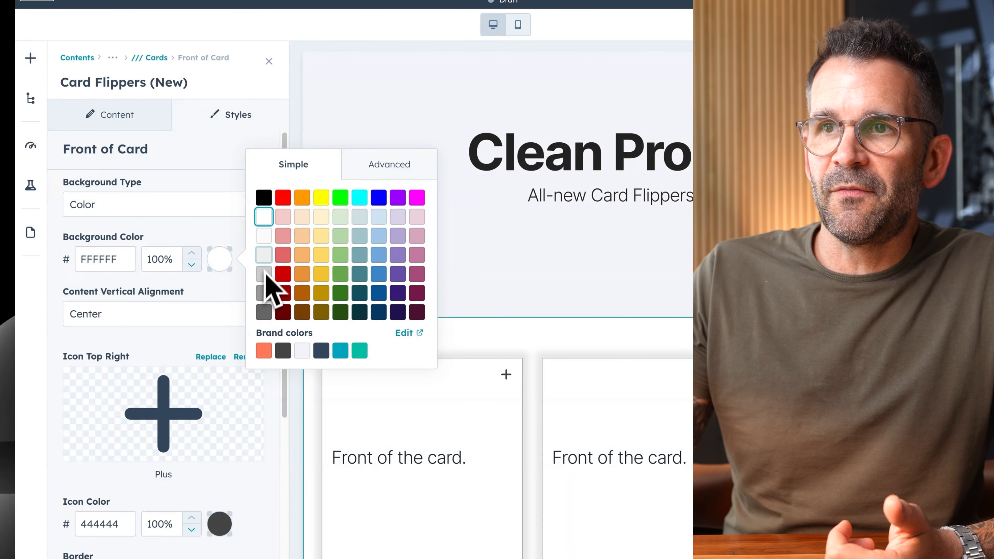
{"action": "left_click", "coordinate": [263, 274]}
{"action": "left_click", "coordinate": [122, 539]}
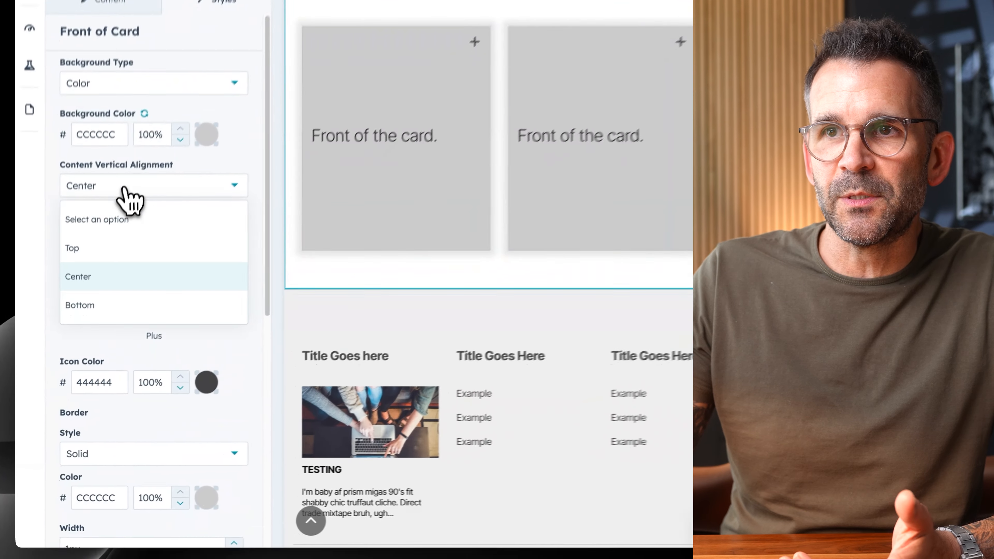
Set the content vertical alignment on the front of the cards to Bottom and apply the change.
{"action": "left_click", "coordinate": [91, 283]}
{"action": "left_click", "coordinate": [109, 290]}
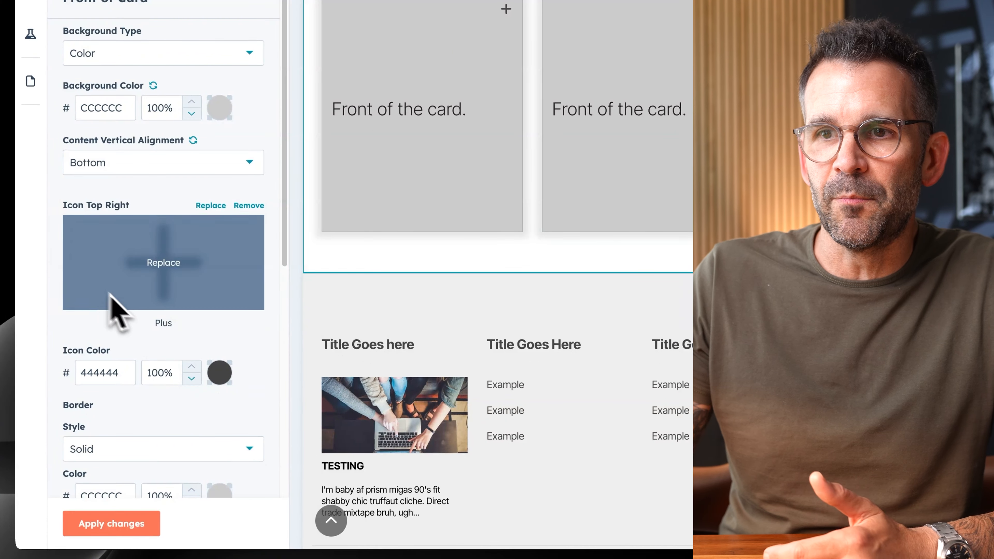
{"action": "left_click", "coordinate": [104, 515]}
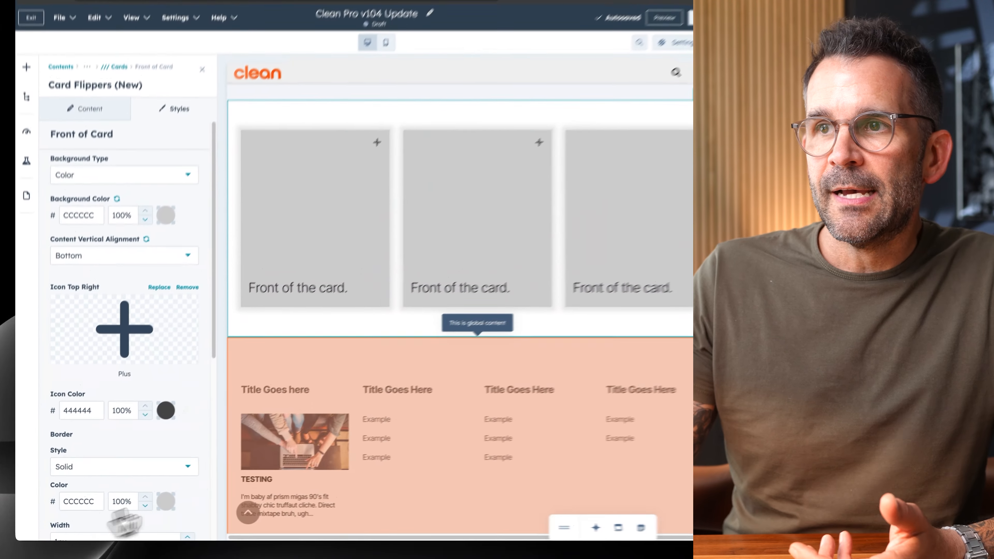
Set the border color on the front of the cards to black (000000), keeping the Solid border style.
{"action": "scroll", "coordinate": [112, 316], "scroll_direction": "down", "scroll_amount": 2}
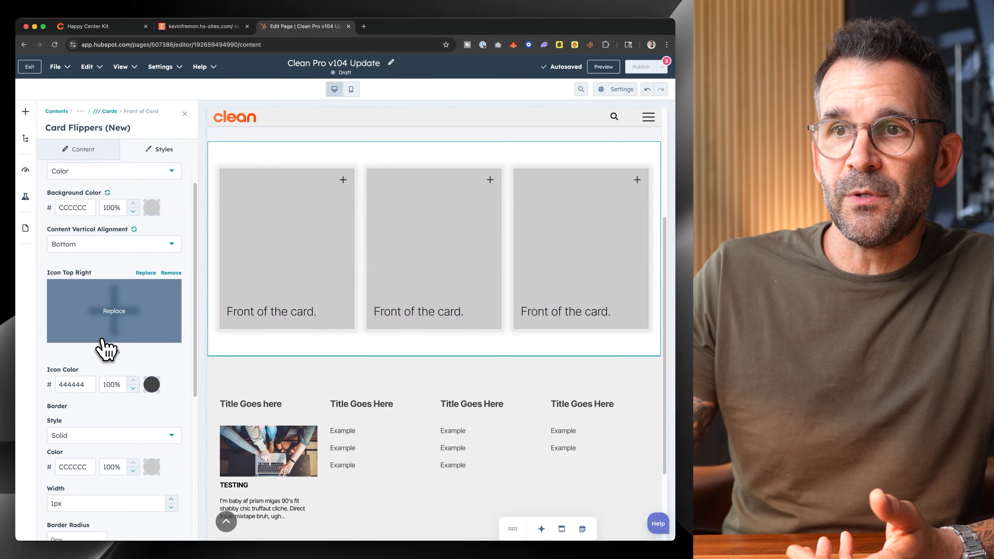
{"action": "scroll", "coordinate": [113, 309], "scroll_direction": "down", "scroll_amount": 6}
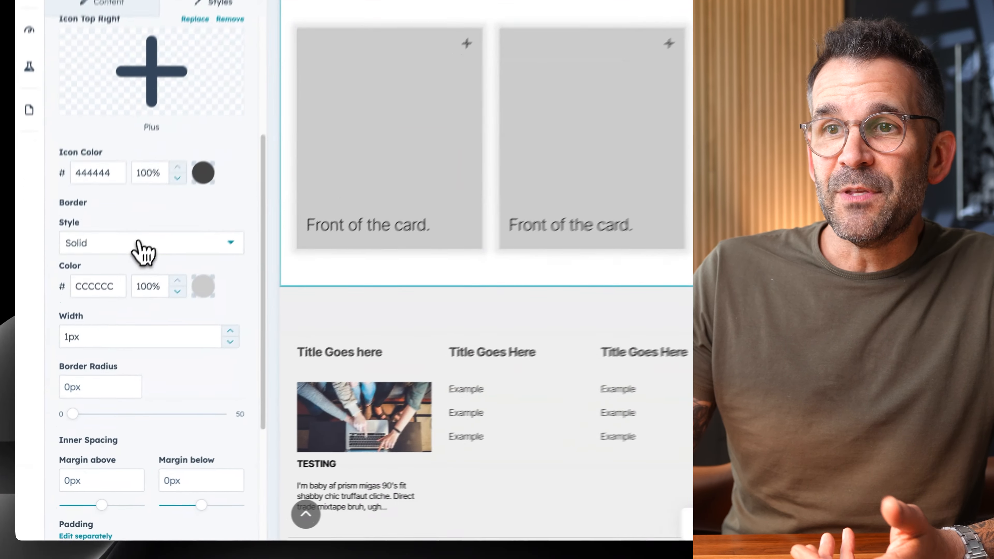
{"action": "left_click", "coordinate": [137, 247]}
{"action": "left_click", "coordinate": [151, 231]}
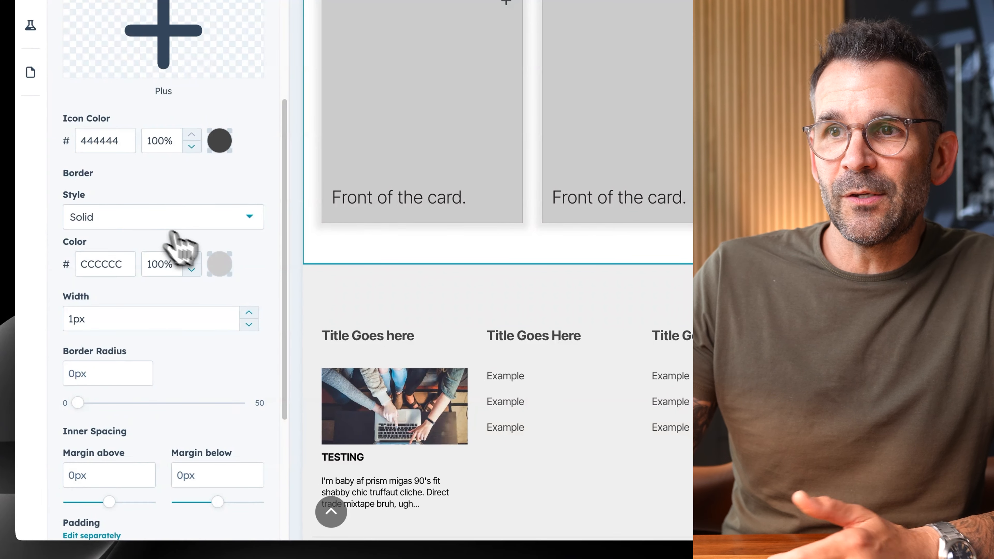
{"action": "left_click", "coordinate": [219, 264]}
{"action": "left_click", "coordinate": [263, 202]}
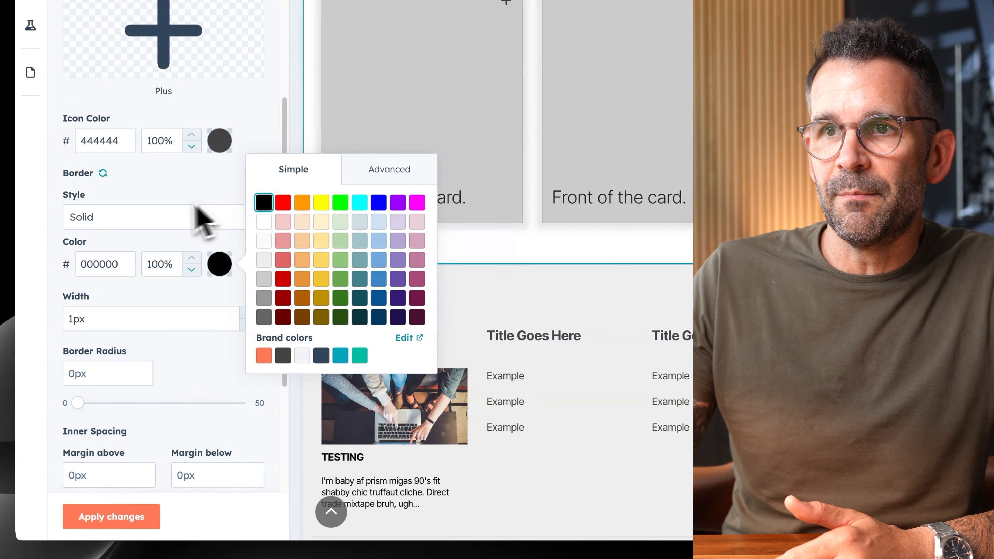
Set the front-of-card border width to 2px and the border radius to 20px, and apply the changes.
{"action": "left_click_drag", "start_coordinate": [75, 318], "coordinate": [63, 319]}
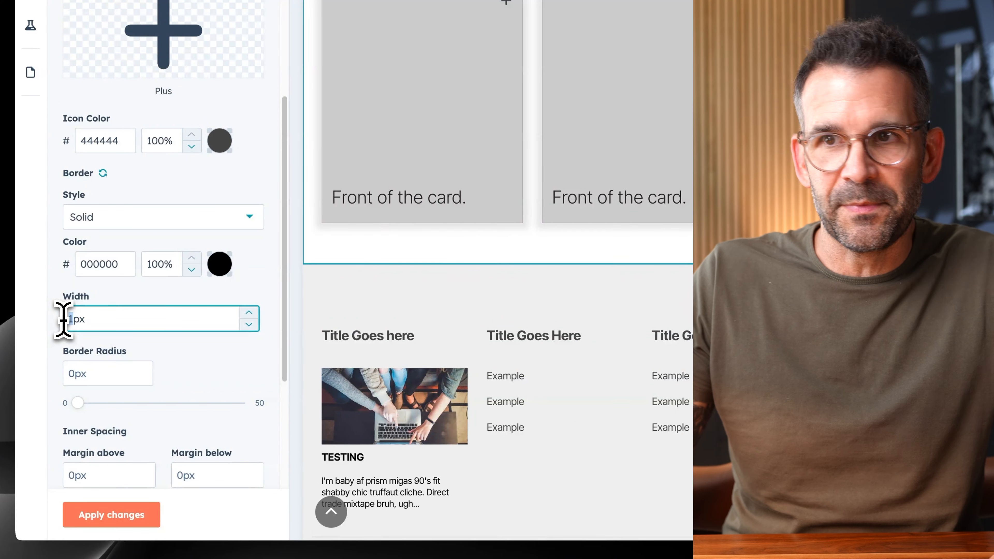
{"action": "type", "text": "2"}
{"action": "scroll", "coordinate": [203, 352], "scroll_direction": "down", "scroll_amount": 2}
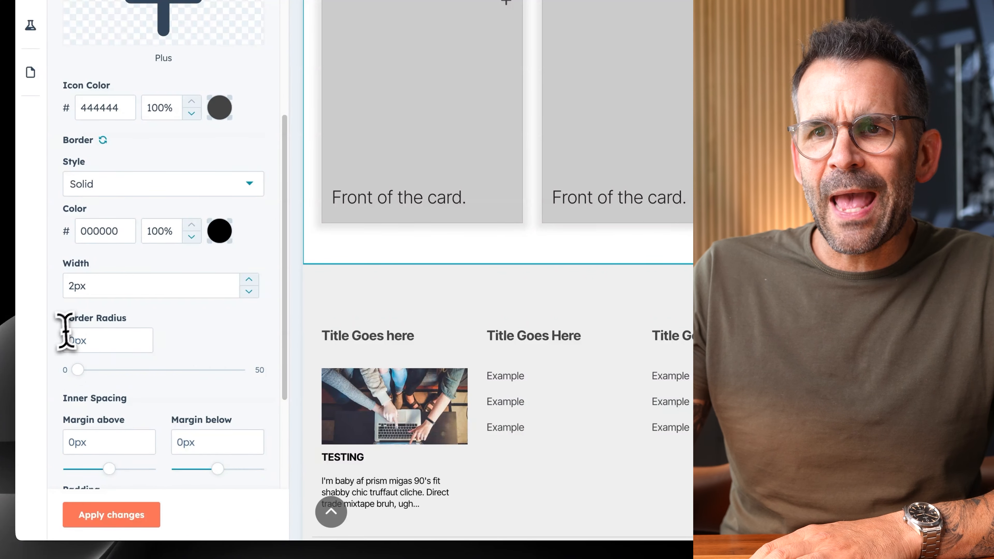
{"action": "type", "text": "20"}
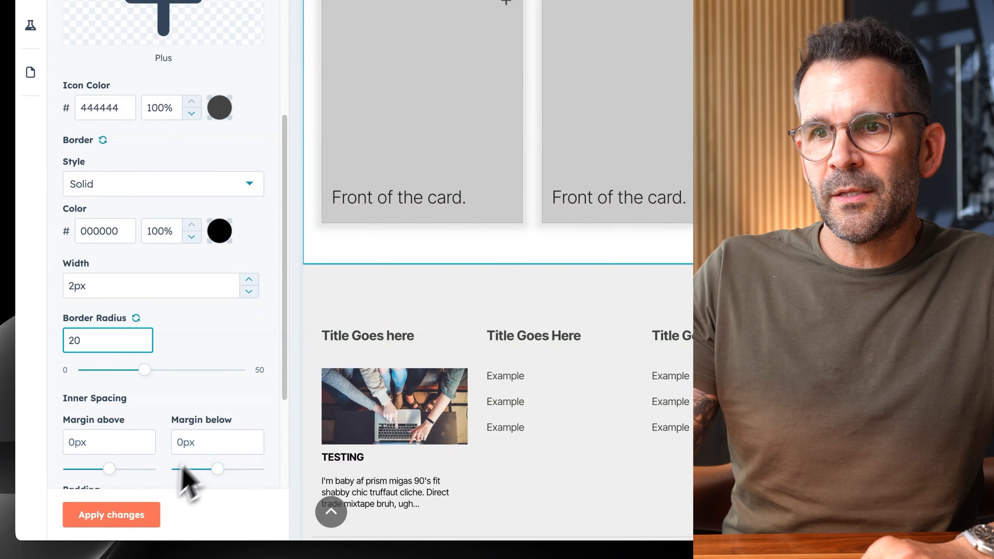
{"action": "left_click", "coordinate": [125, 525]}
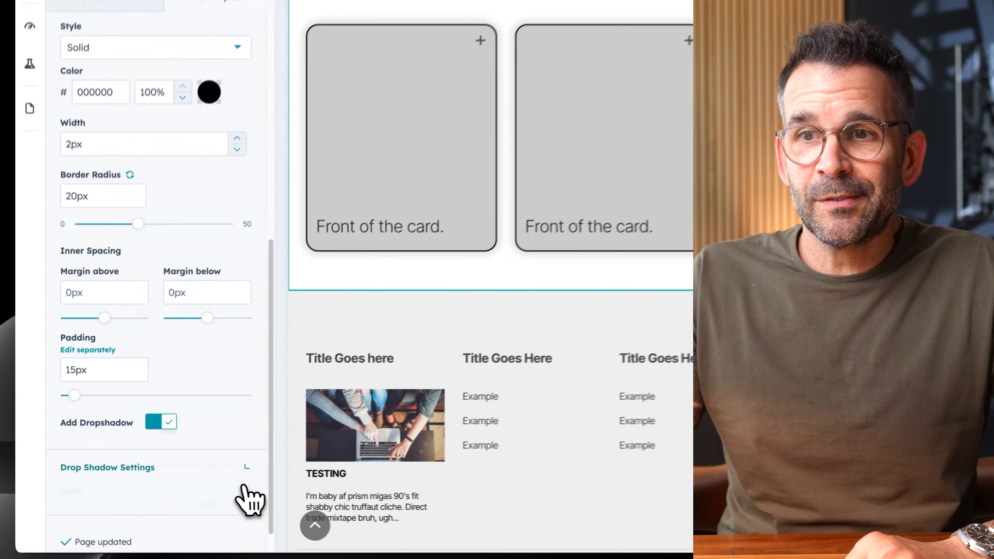
Expand the drop shadow settings for the front of the cards and review the color, length, blur and spread options.
{"action": "left_click", "coordinate": [176, 481]}
{"action": "scroll", "coordinate": [165, 470], "scroll_direction": "down", "scroll_amount": 5}
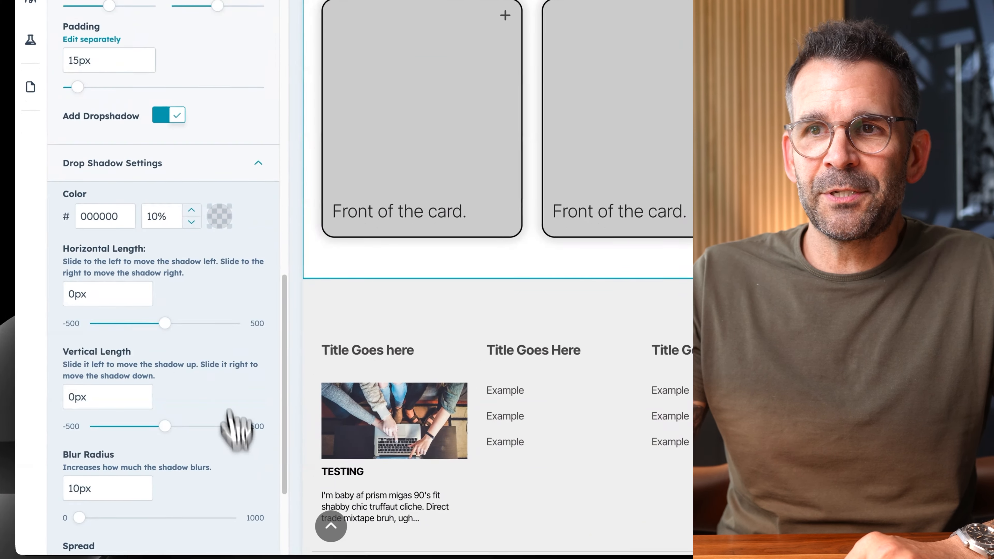
{"action": "scroll", "coordinate": [231, 432], "scroll_direction": "down", "scroll_amount": 4}
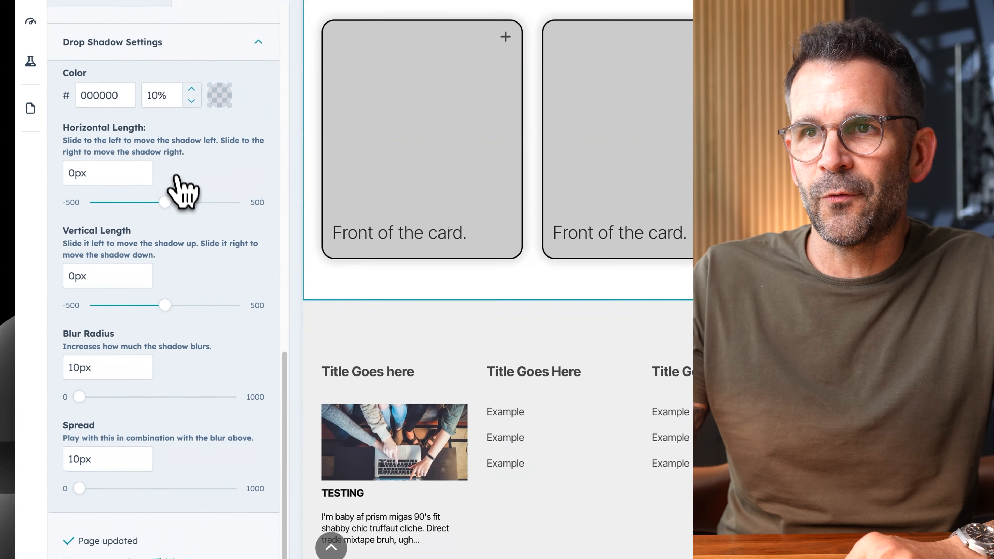
Try the front of the cards without the drop shadow, and turn the shadow back on and apply it.
{"action": "scroll", "coordinate": [174, 174], "scroll_direction": "up", "scroll_amount": 5}
{"action": "left_click", "coordinate": [176, 203]}
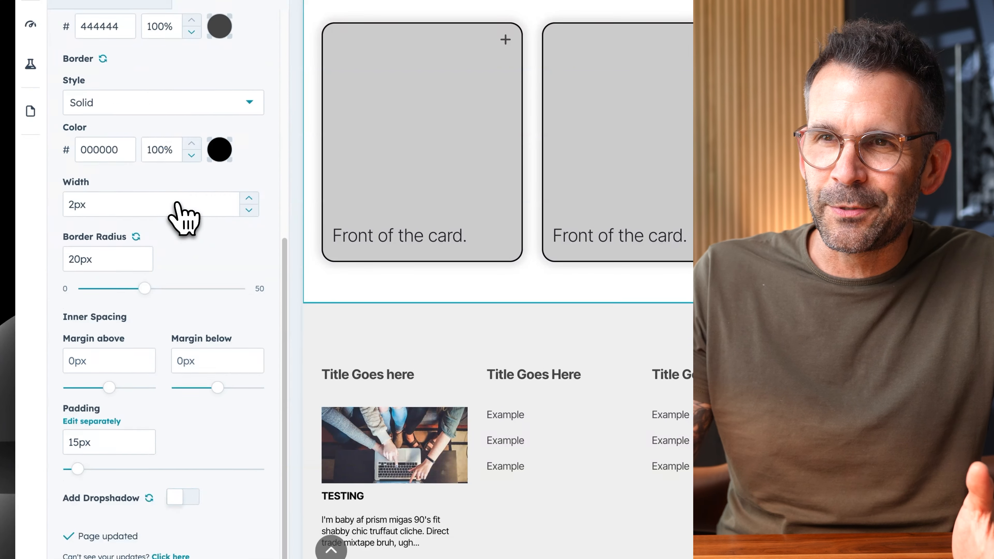
{"action": "left_click", "coordinate": [140, 526]}
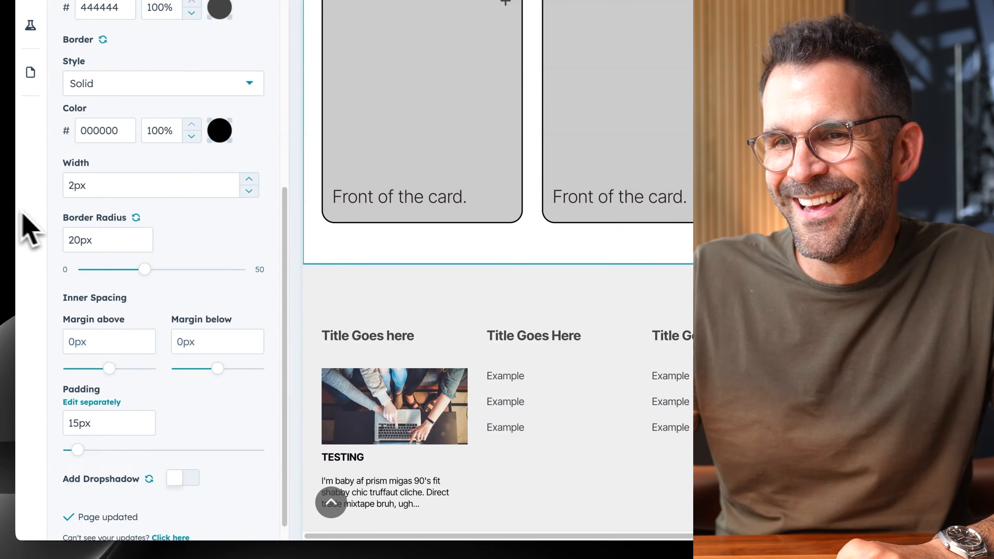
{"action": "left_click", "coordinate": [179, 479]}
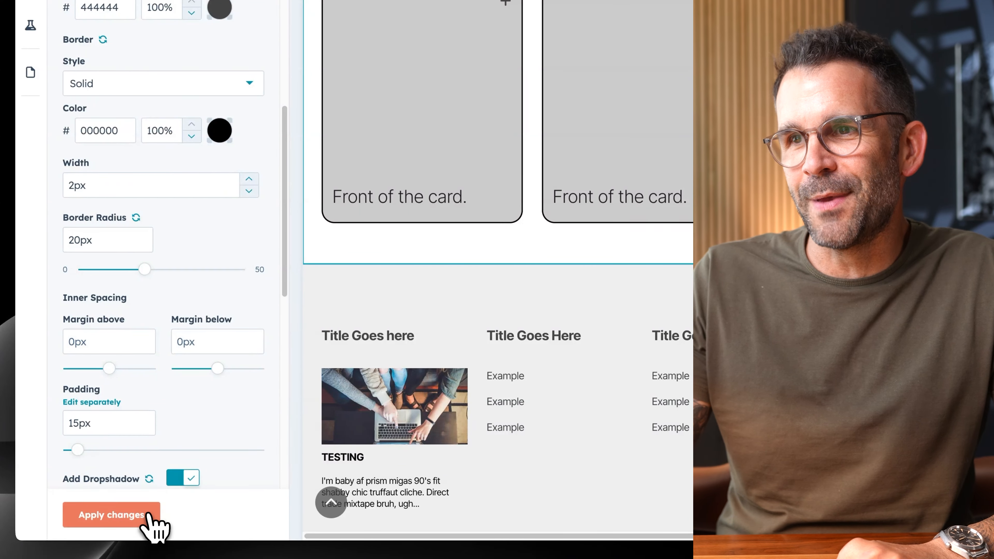
{"action": "left_click", "coordinate": [151, 525]}
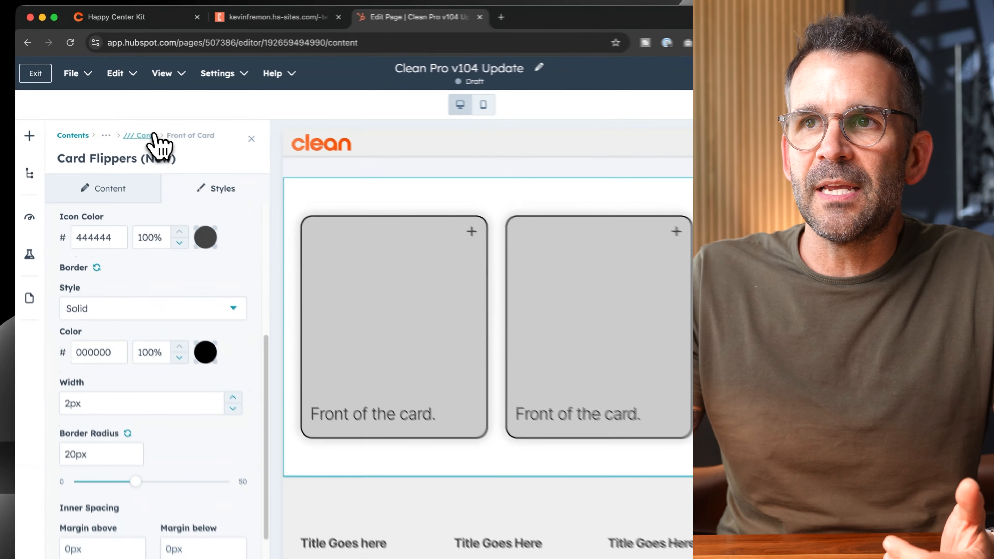
Set the border width on the back of the cards to 2px in the module's styles and apply the change.
{"action": "left_click", "coordinate": [115, 113]}
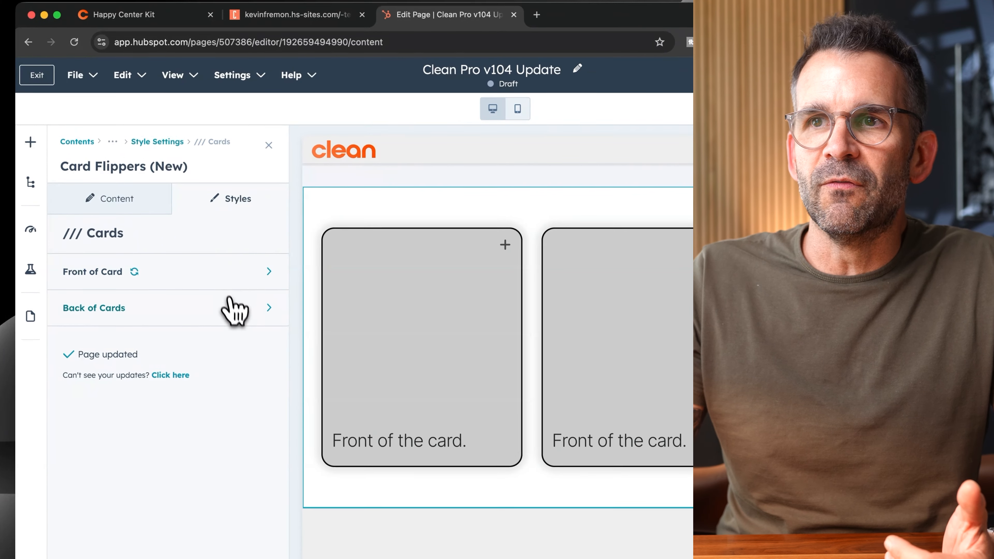
{"action": "left_click", "coordinate": [159, 223]}
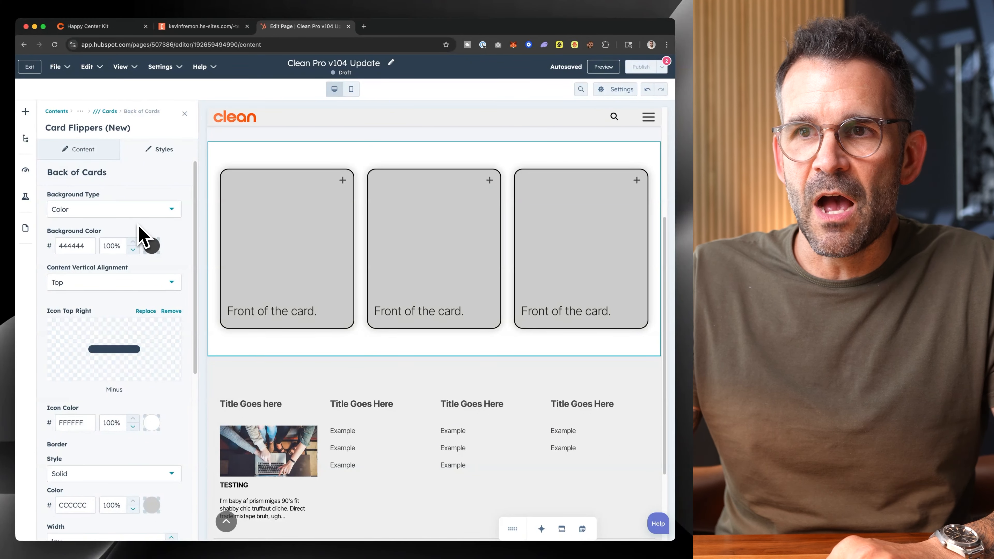
{"action": "scroll", "coordinate": [141, 282], "scroll_direction": "down", "scroll_amount": 6}
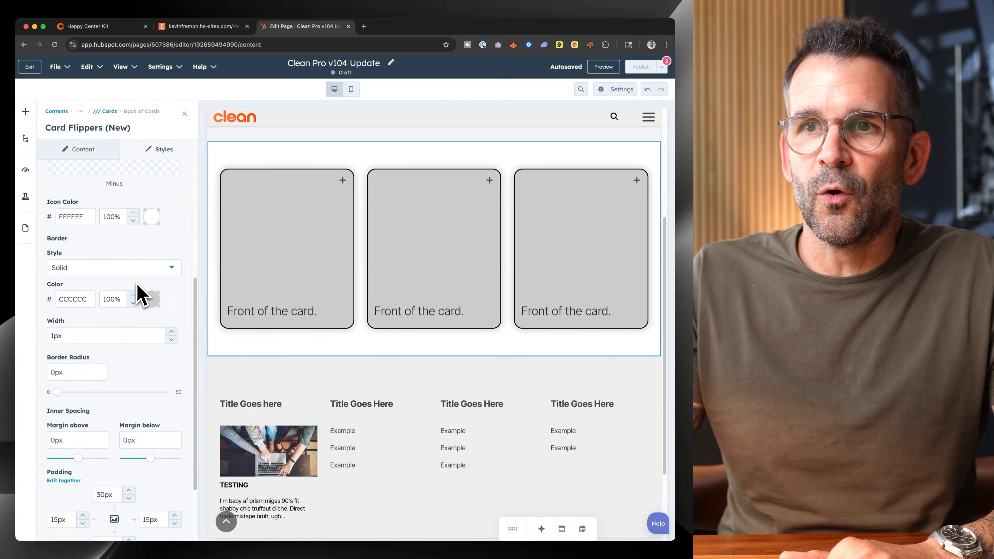
{"action": "left_click", "coordinate": [56, 325]}
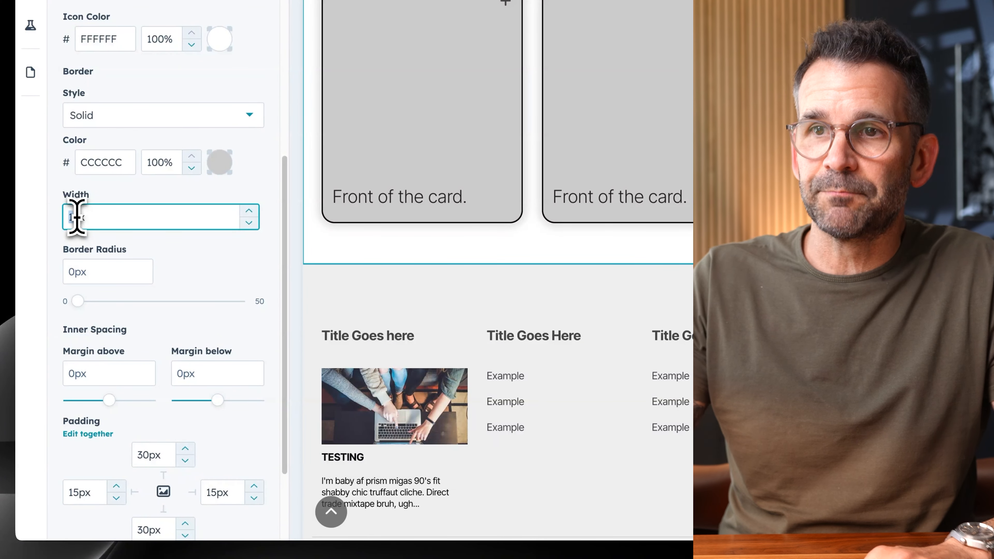
{"action": "type", "text": "2"}
{"action": "left_click", "coordinate": [147, 525]}
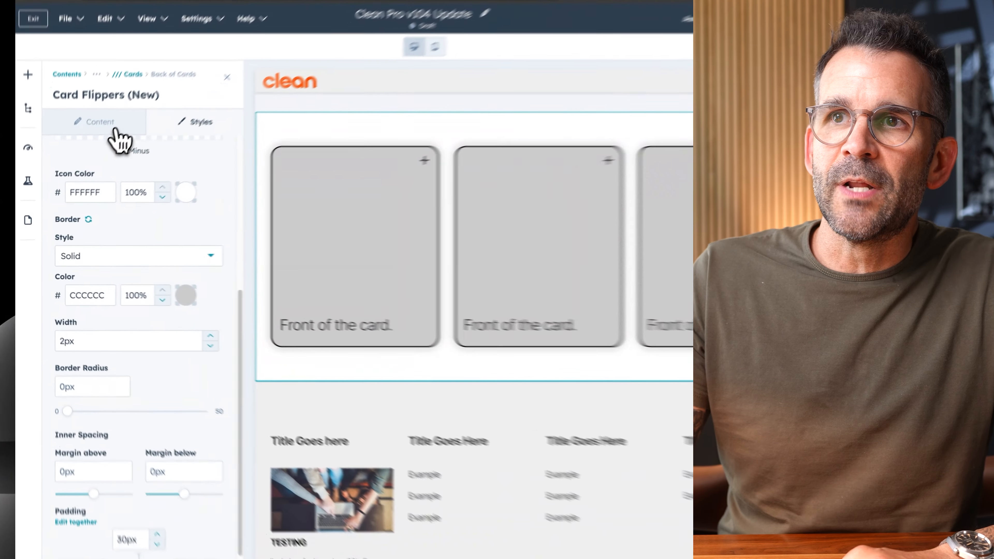
Open the second flip card's front content and enable Custom Card Style for it.
{"action": "left_click", "coordinate": [81, 149]}
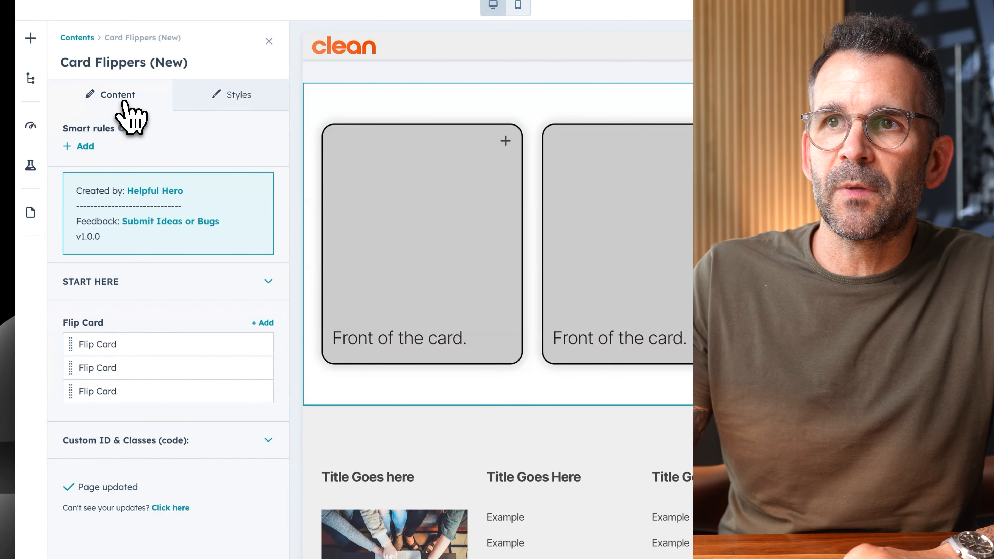
{"action": "mouse_move", "coordinate": [249, 367]}
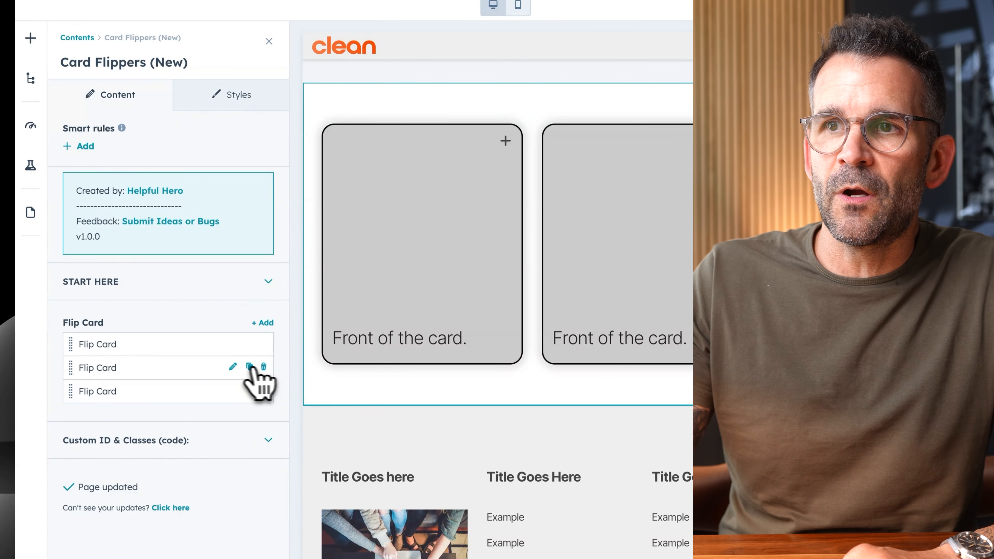
{"action": "left_click", "coordinate": [234, 366]}
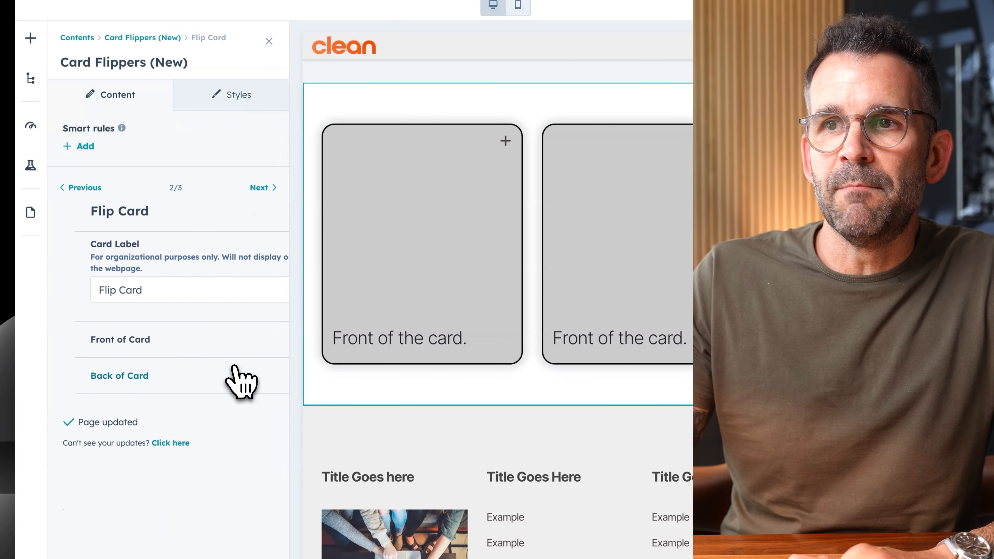
{"action": "left_click", "coordinate": [219, 340]}
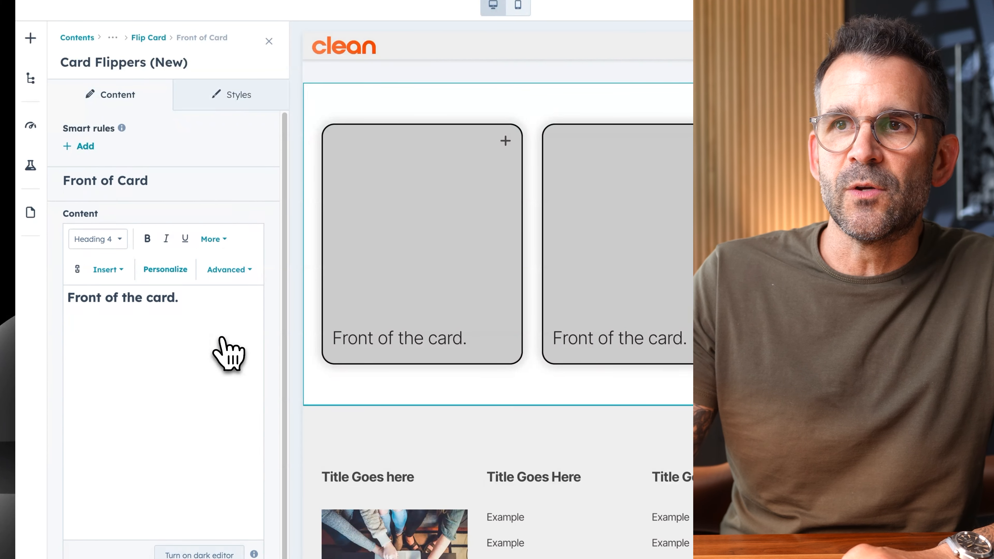
{"action": "scroll", "coordinate": [229, 352], "scroll_direction": "down", "scroll_amount": 2}
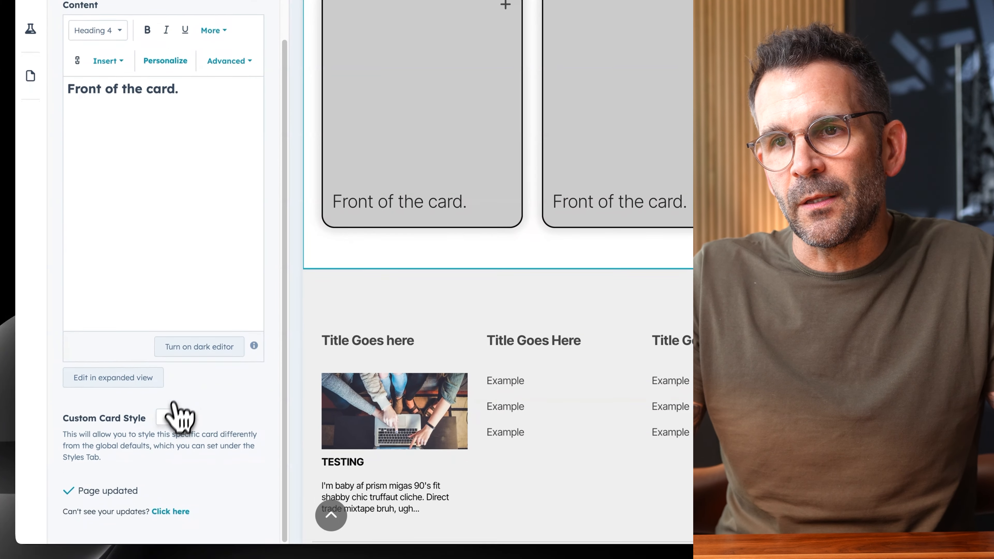
{"action": "left_click", "coordinate": [172, 553]}
{"action": "scroll", "coordinate": [203, 429], "scroll_direction": "down", "scroll_amount": 1}
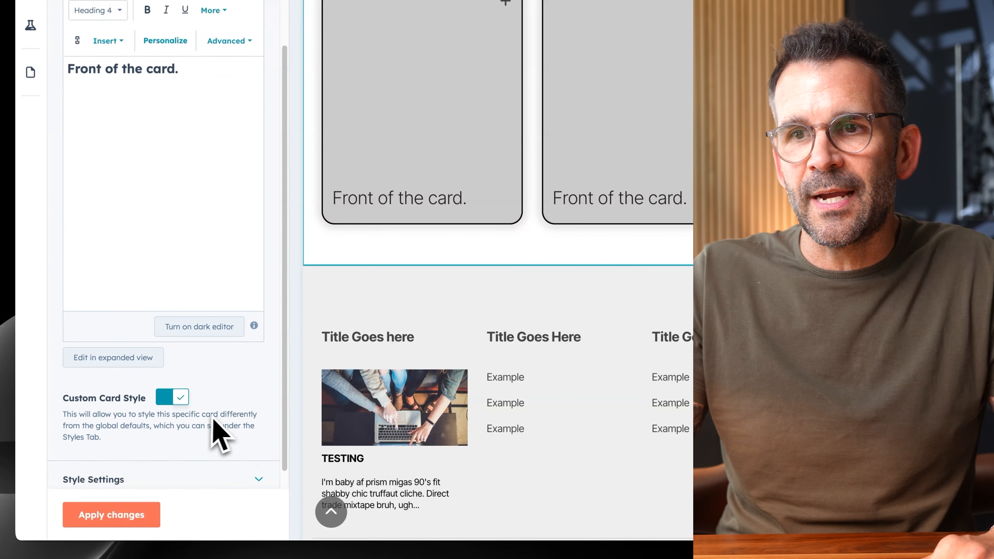
Expand the second card's front style settings and set the background type to Image.
{"action": "left_click", "coordinate": [230, 459]}
{"action": "scroll", "coordinate": [235, 454], "scroll_direction": "down", "scroll_amount": 6}
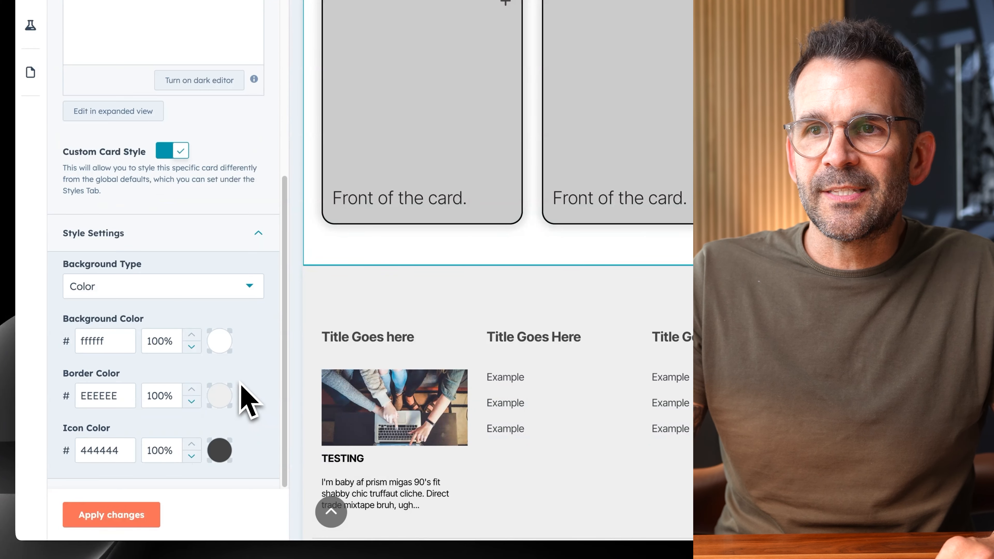
{"action": "left_click", "coordinate": [241, 288]}
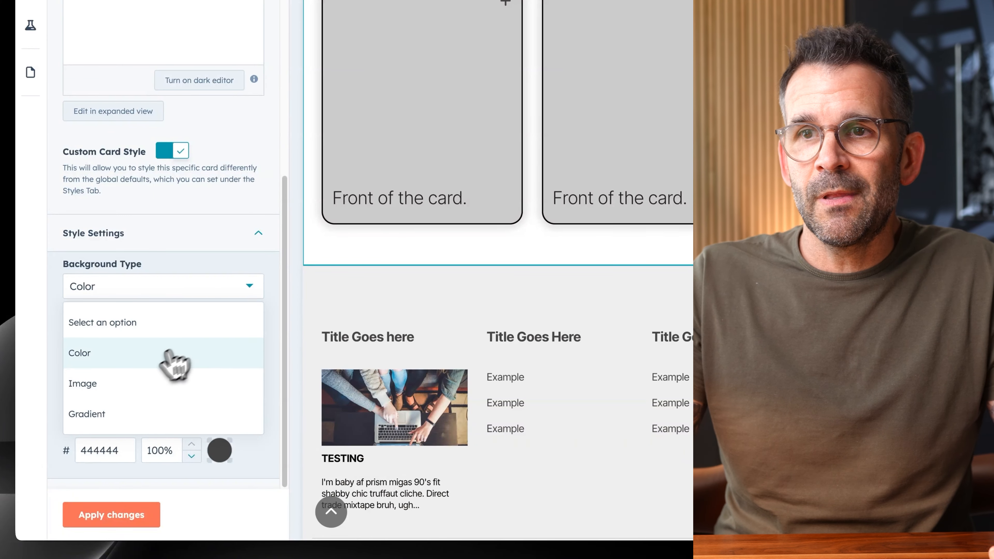
{"action": "left_click", "coordinate": [184, 353]}
{"action": "left_click", "coordinate": [187, 292]}
{"action": "left_click", "coordinate": [152, 378]}
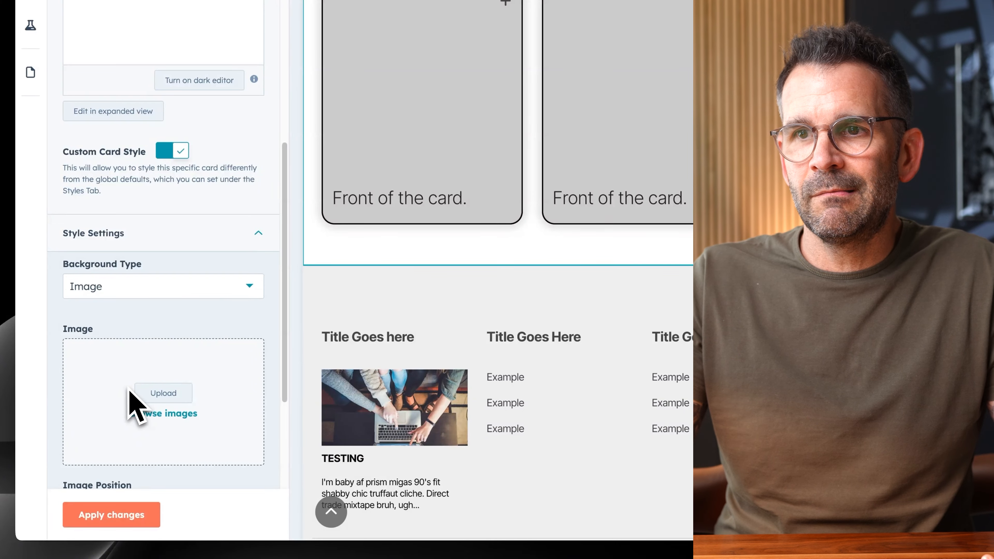
Choose the teal wave-2 ocean image from the file library as the second card's front background and apply it.
{"action": "left_click", "coordinate": [148, 414]}
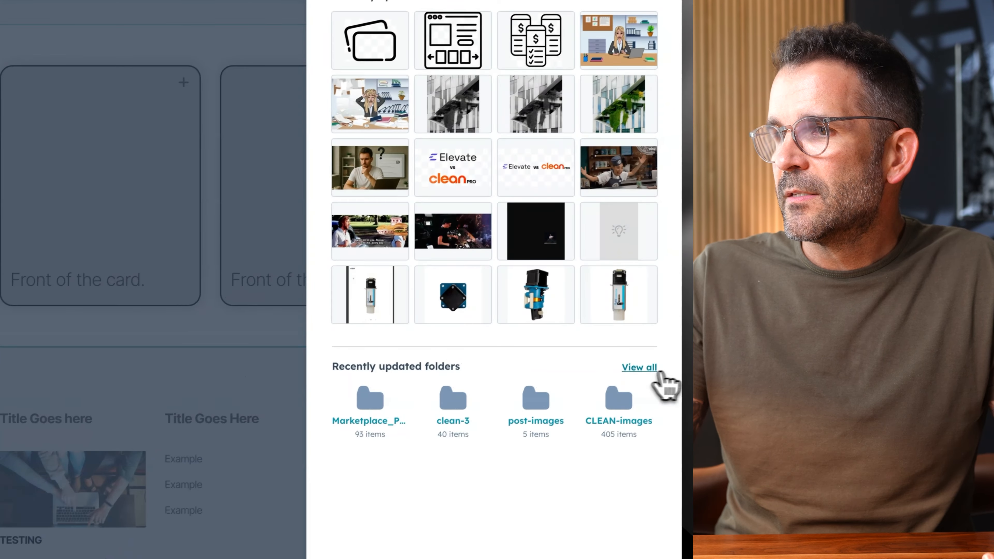
{"action": "left_click", "coordinate": [687, 323]}
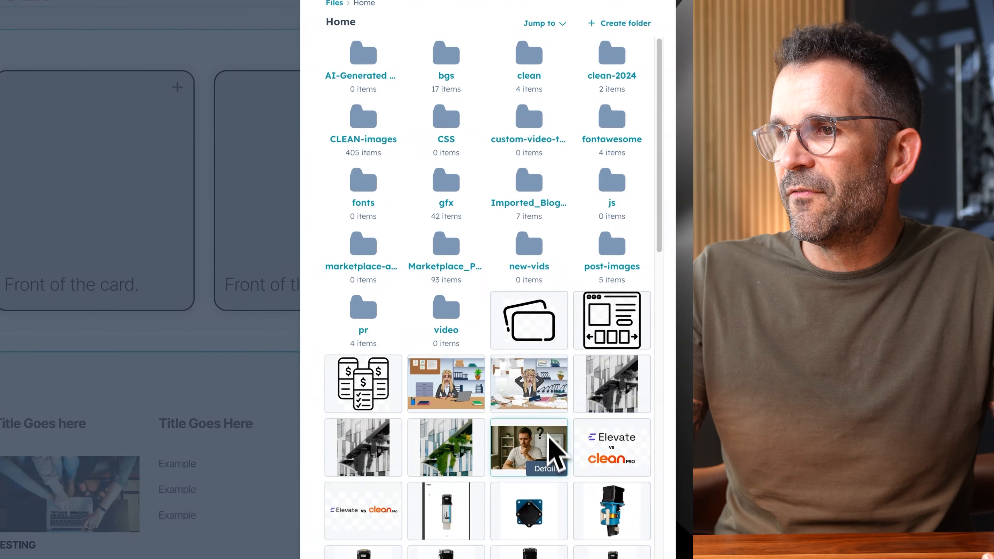
{"action": "scroll", "coordinate": [556, 462], "scroll_direction": "down", "scroll_amount": 10}
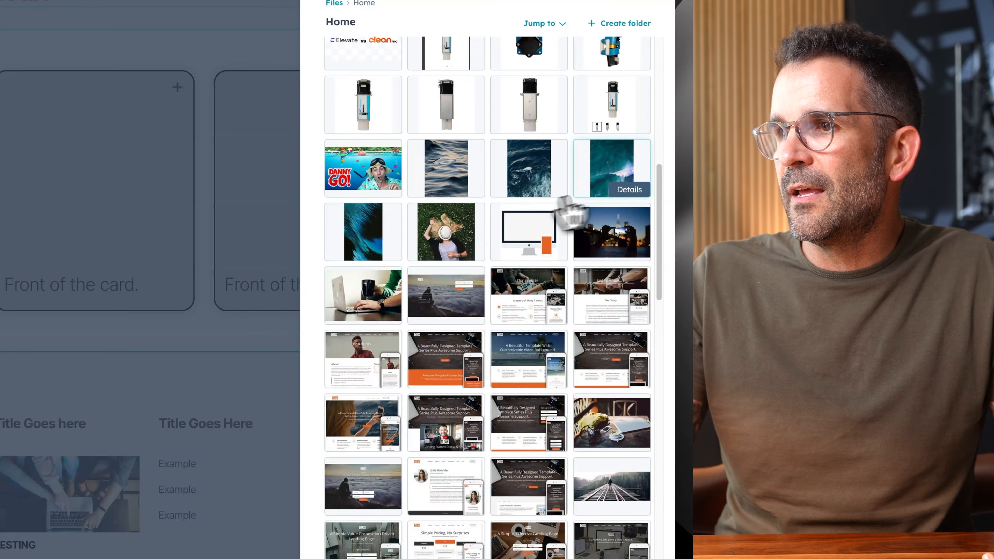
{"action": "left_click", "coordinate": [615, 173]}
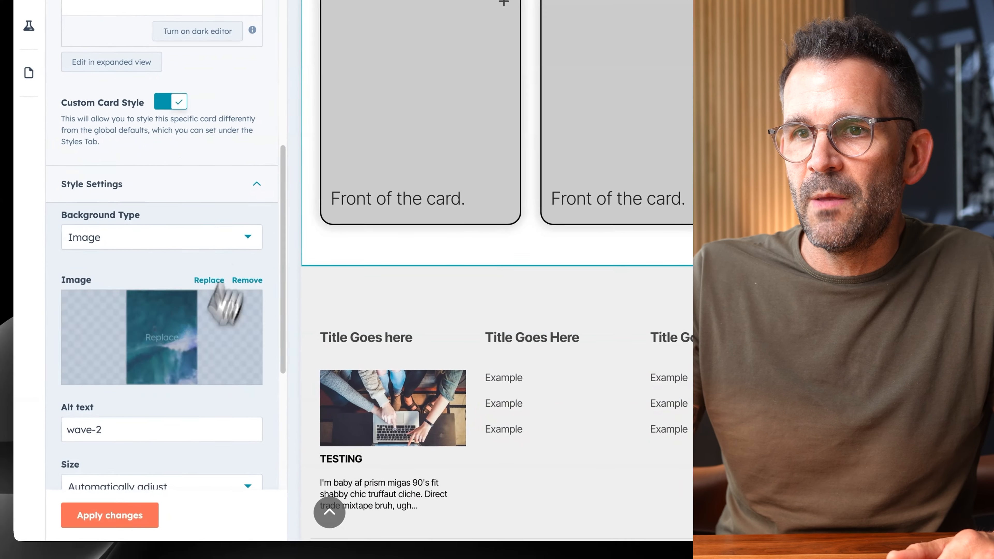
{"action": "left_click", "coordinate": [119, 516]}
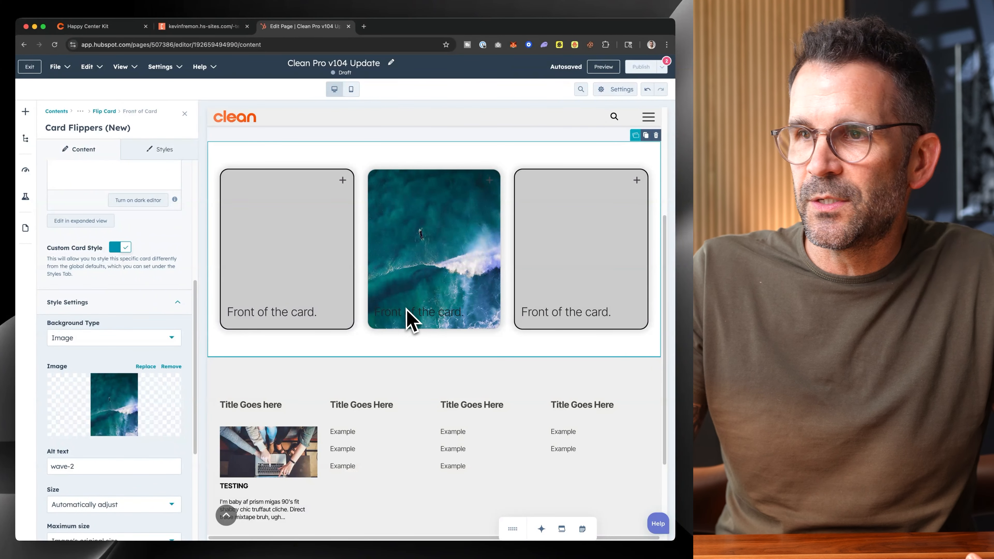
Set the border color on the front of the second card to the orange brand color ff7a59.
{"action": "scroll", "coordinate": [164, 364], "scroll_direction": "down", "scroll_amount": 2}
{"action": "scroll", "coordinate": [164, 370], "scroll_direction": "down", "scroll_amount": 5}
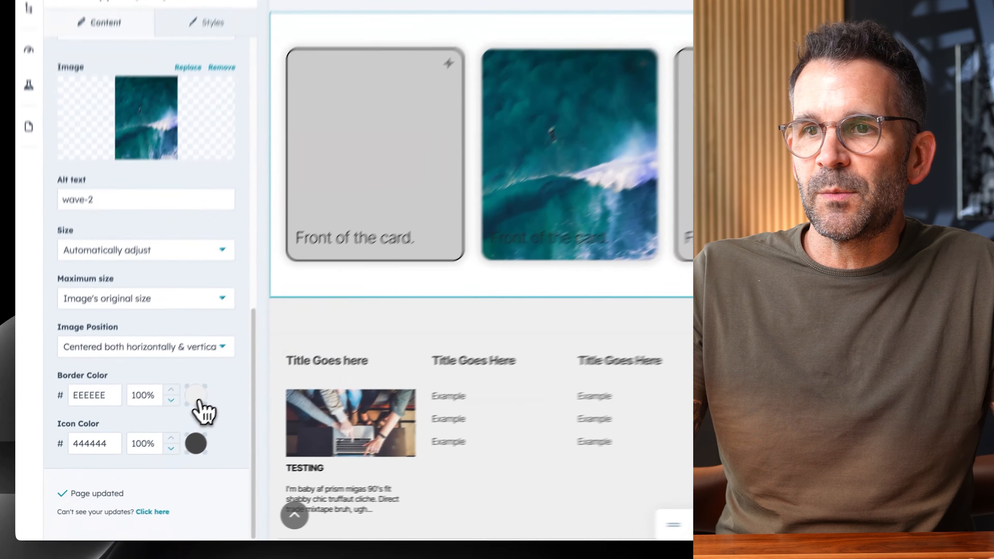
{"action": "left_click", "coordinate": [153, 435]}
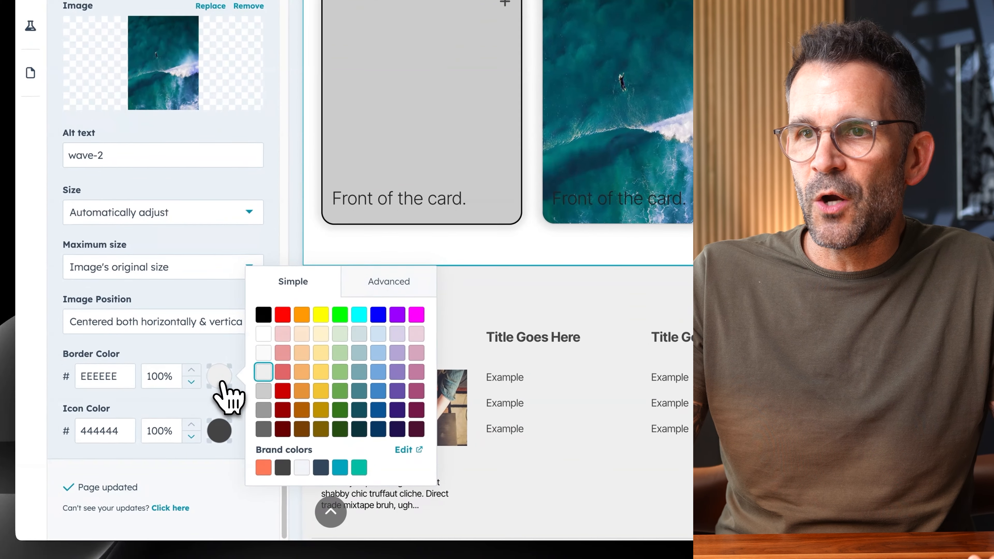
{"action": "left_click", "coordinate": [263, 468]}
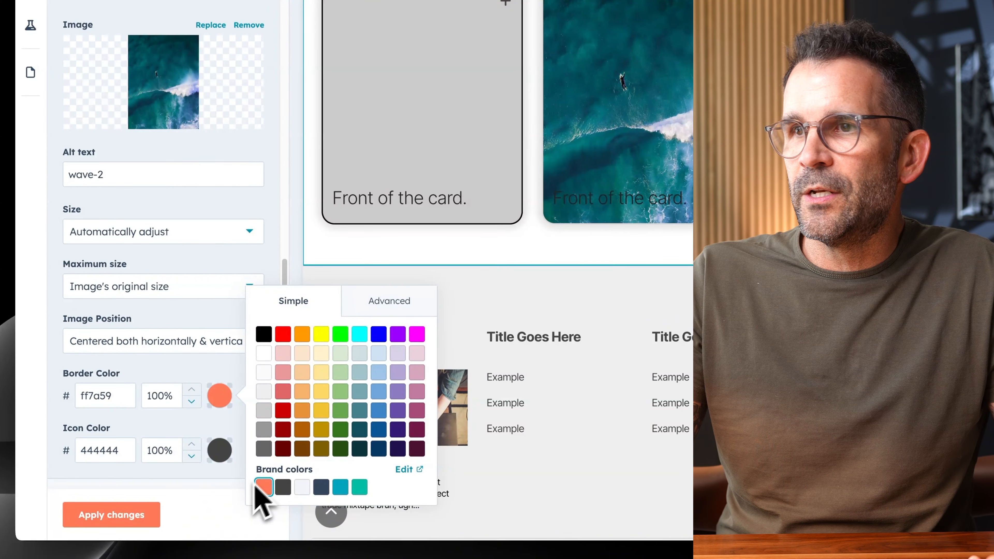
Change the second card's front icon color to white (FFFFFF) and apply the style changes.
{"action": "left_click", "coordinate": [207, 461]}
{"action": "left_click", "coordinate": [219, 453]}
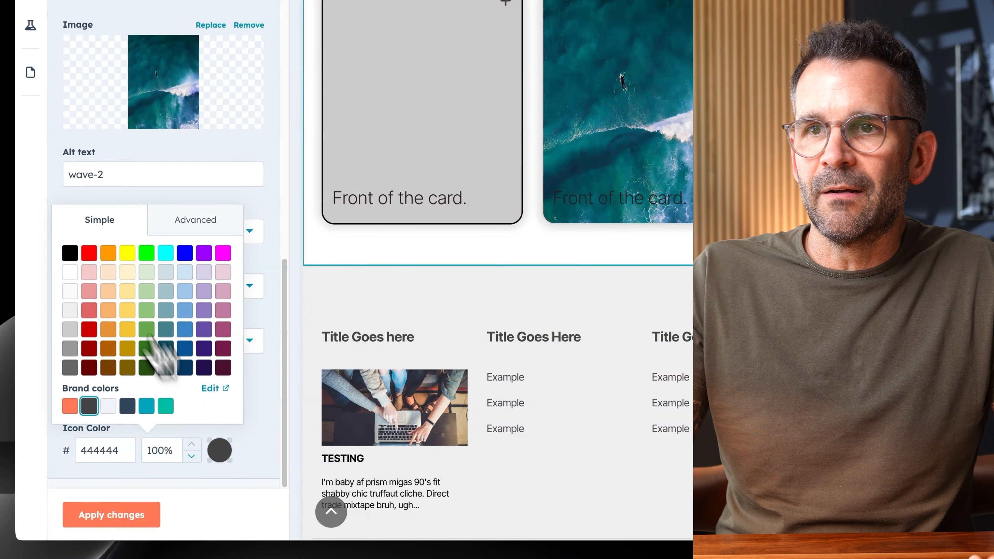
{"action": "left_click", "coordinate": [69, 272]}
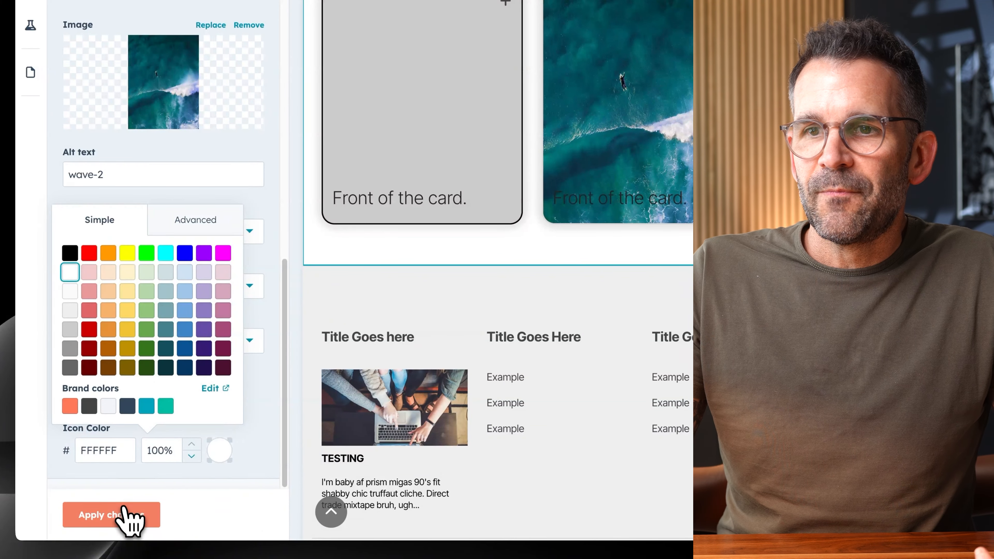
{"action": "left_click", "coordinate": [129, 517]}
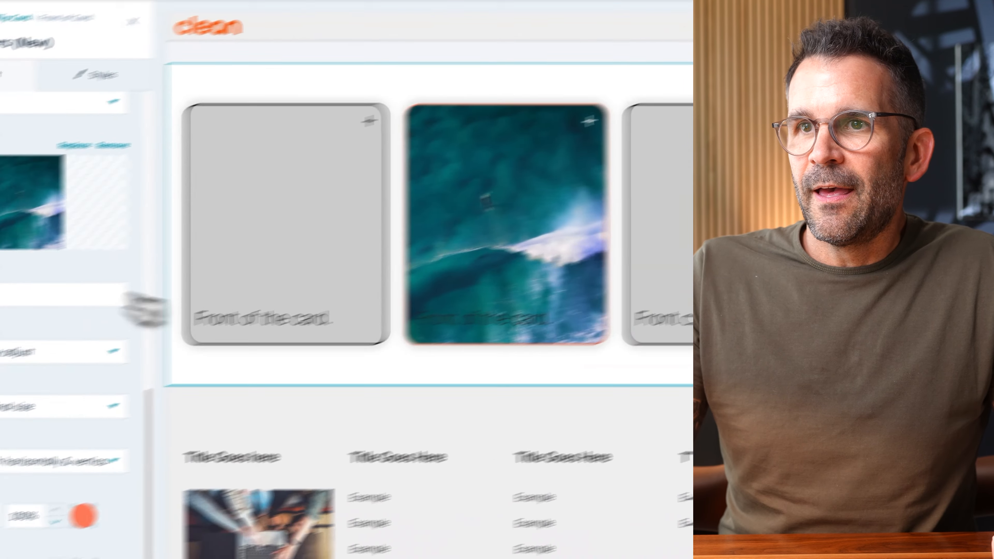
Make the "Front of the card." text on the second card white, apply the change and close the module's settings.
{"action": "left_click", "coordinate": [340, 196]}
{"action": "triple_click", "coordinate": [149, 207]}
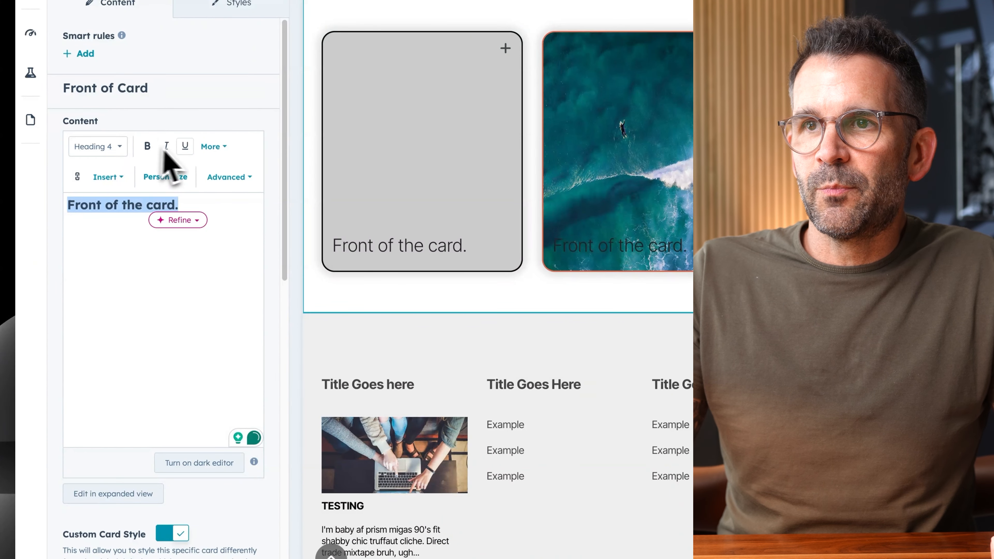
{"action": "left_click", "coordinate": [214, 148]}
{"action": "left_click", "coordinate": [219, 182]}
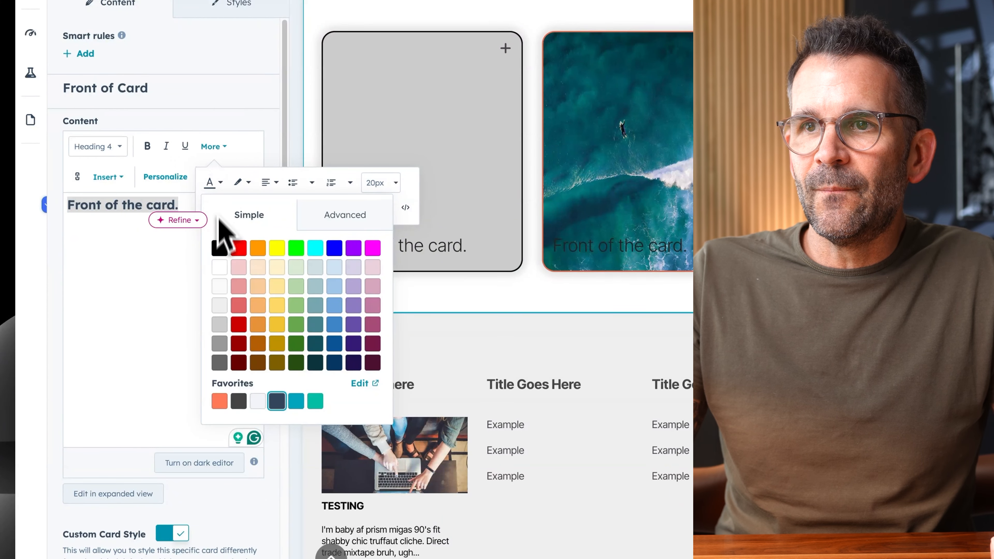
{"action": "left_click", "coordinate": [220, 267]}
{"action": "left_click", "coordinate": [103, 521]}
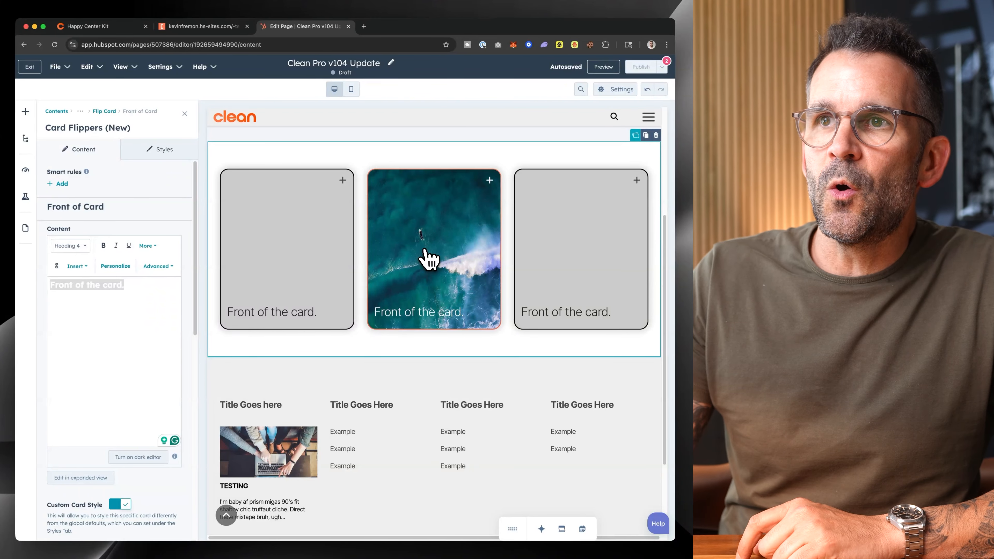
{"action": "left_click", "coordinate": [185, 114]}
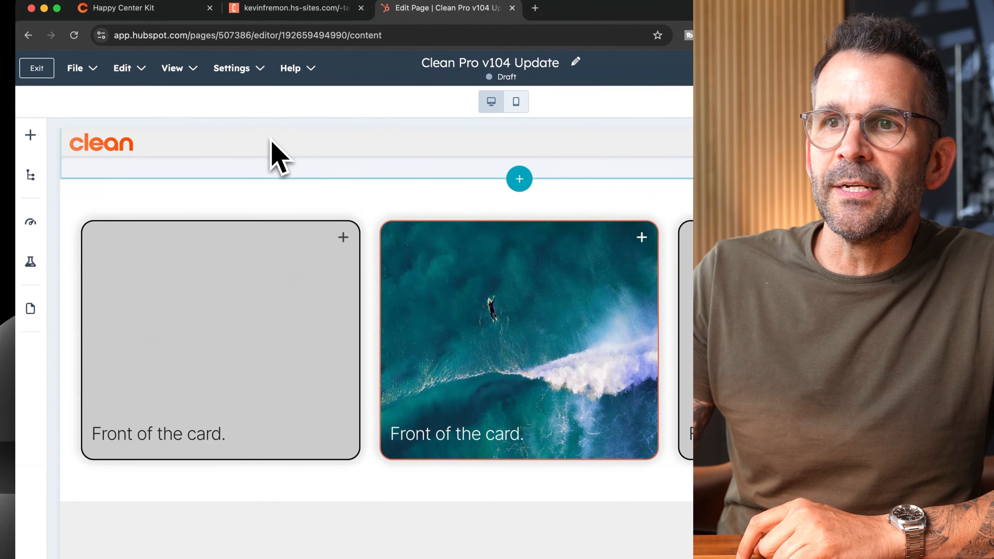
Search the modules that can be added to the page for "card" and point out the Card Flippers (New) theme module.
{"action": "left_click", "coordinate": [30, 135]}
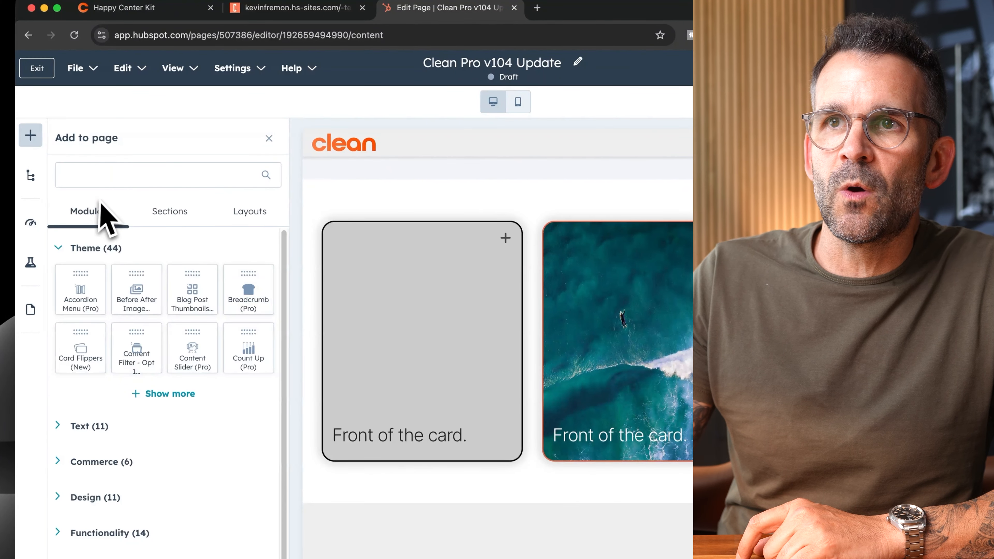
{"action": "left_click", "coordinate": [96, 181]}
{"action": "type", "text": "card"}
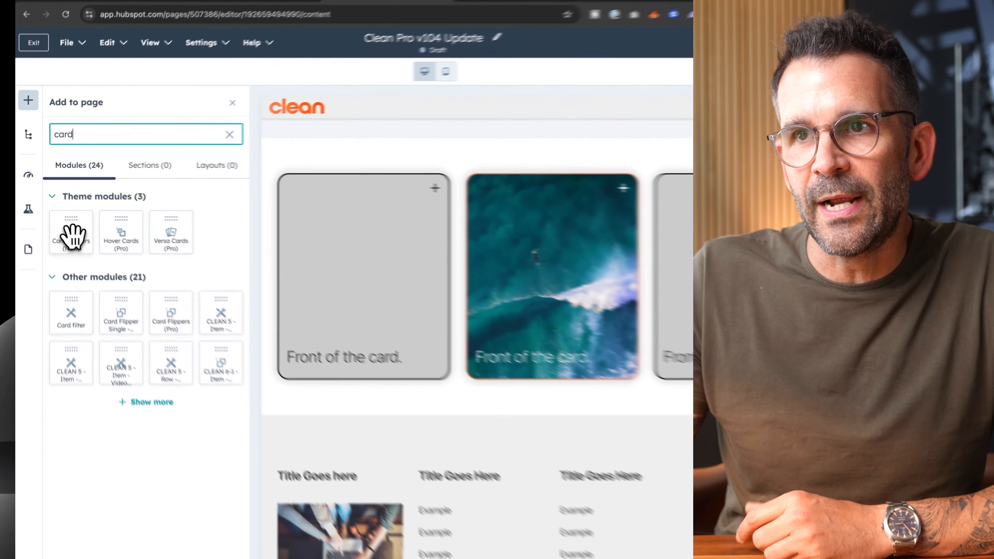
{"action": "mouse_move", "coordinate": [60, 219]}
{"action": "left_mouse_down"}
{"action": "mouse_move", "coordinate": [416, 340]}
{"action": "mouse_move", "coordinate": [83, 216]}
{"action": "mouse_move", "coordinate": [35, 215]}
{"action": "mouse_move", "coordinate": [34, 227]}
{"action": "left_mouse_up"}
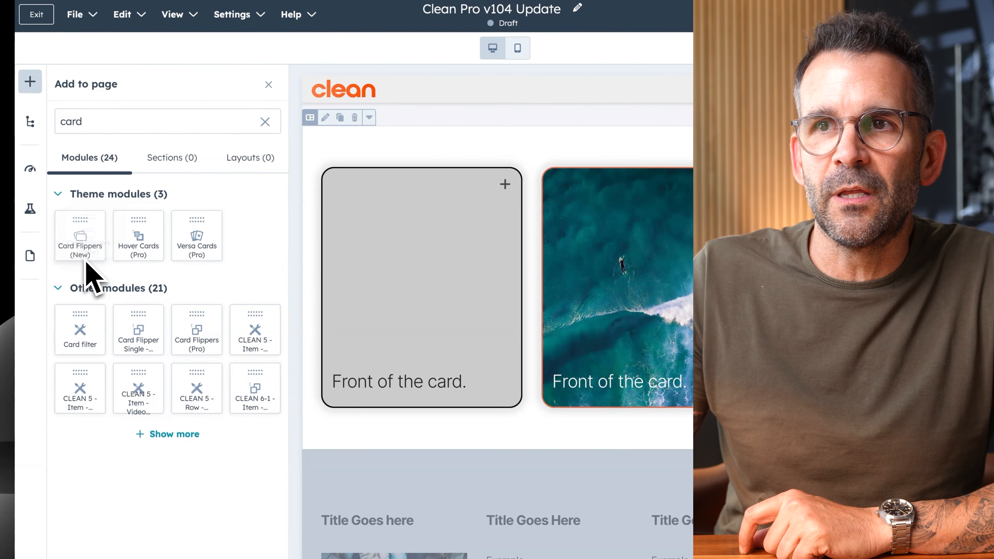